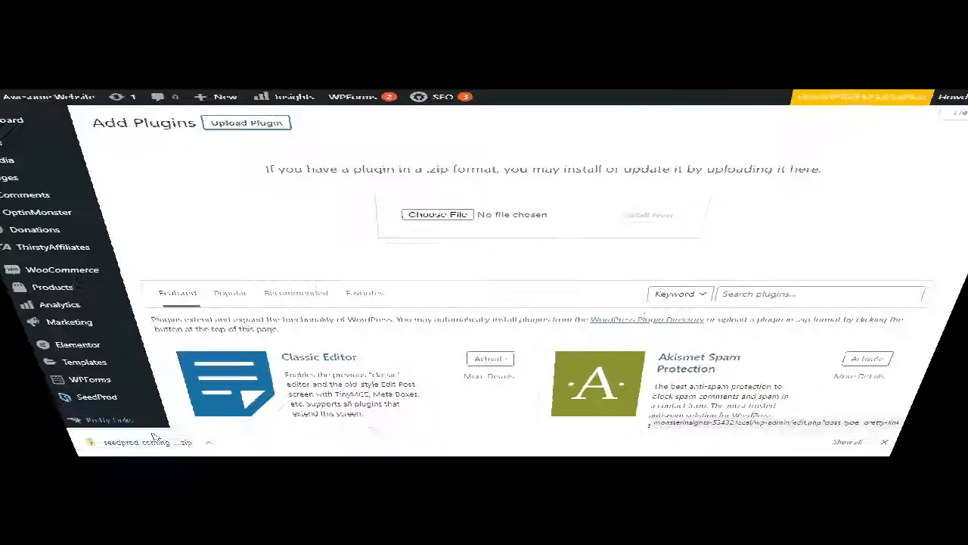
Upload and install the plugin file seedprod-coming-soon-pro-5-6.6.1.zip, and return to the plugin installer
drag(87, 524, 452, 195)
click(627, 190)
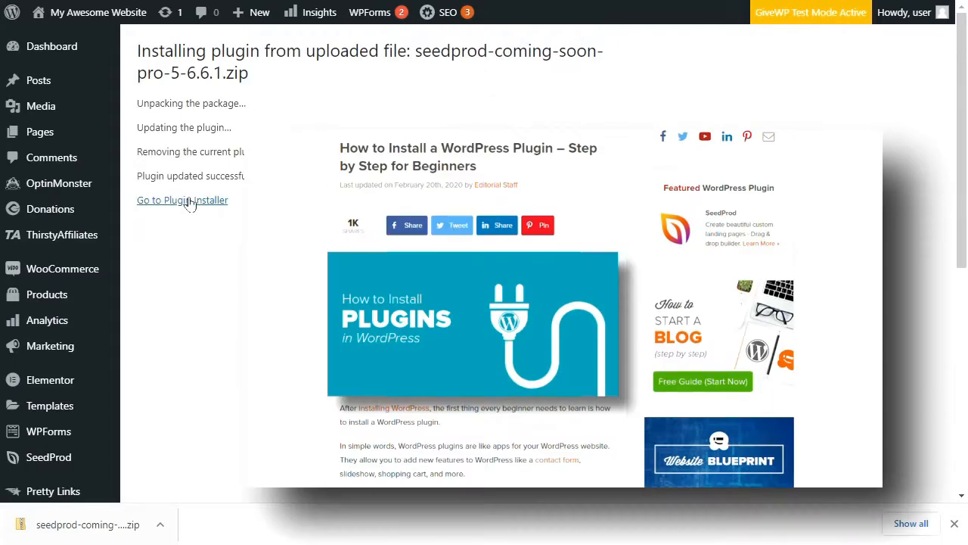
click(189, 201)
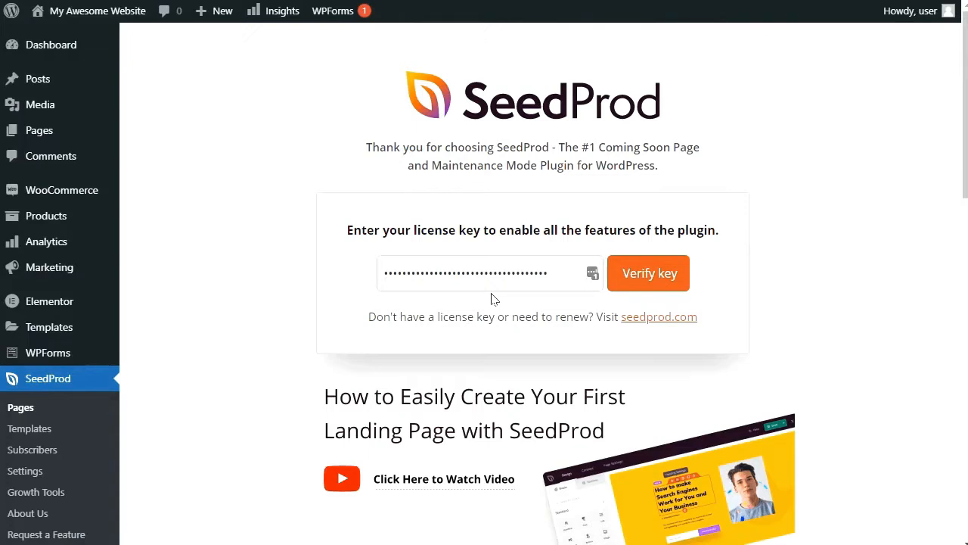
Verify the entered SeedProd license key and start a new landing page from the SeedProd pages overview
click(652, 277)
scroll(595, 288, down, 2)
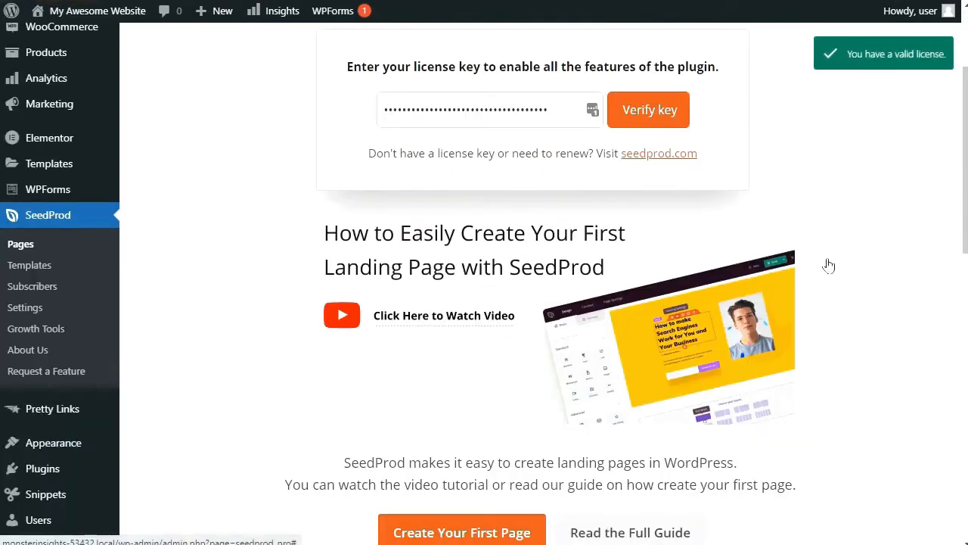
click(23, 245)
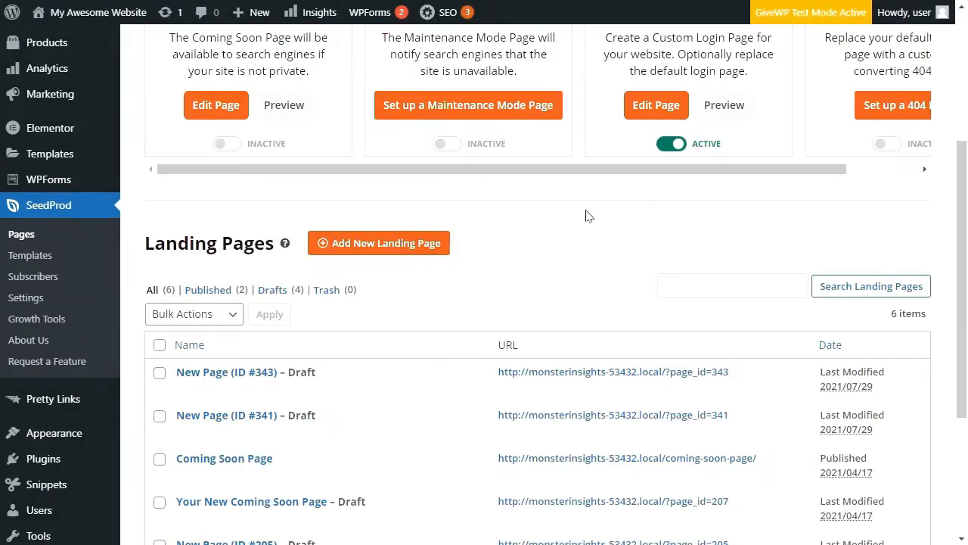
click(366, 252)
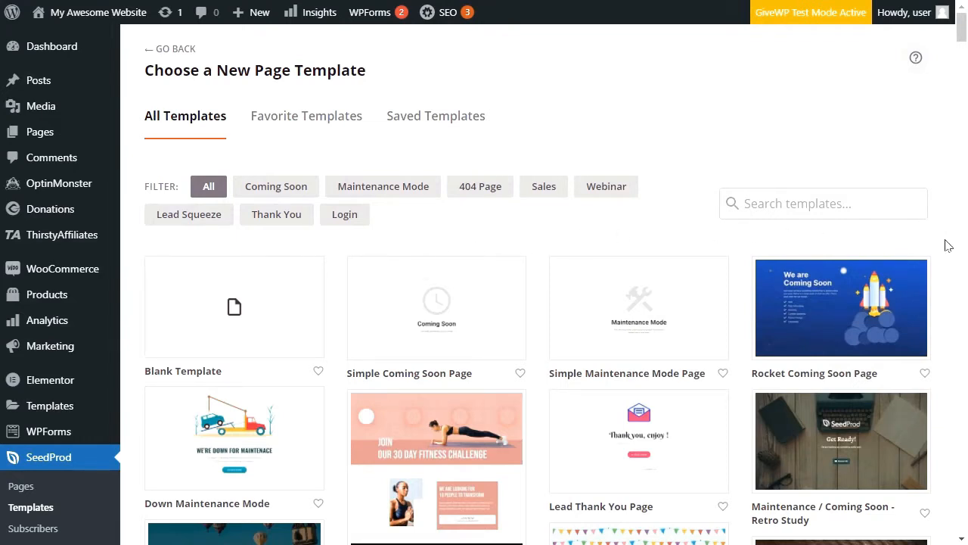
Search the page templates for "Course Sales" and choose the Course Sales Page template
scroll(943, 242, down, 3)
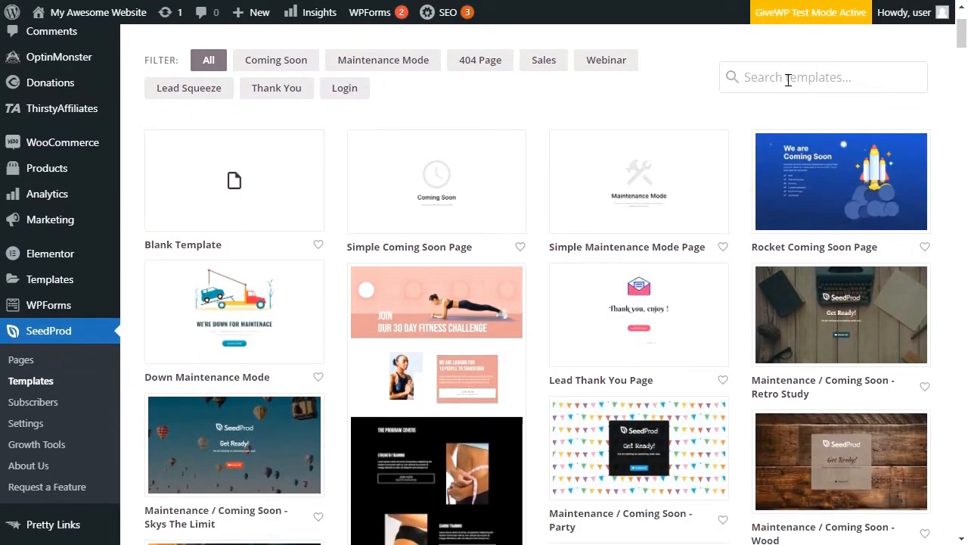
click(787, 79)
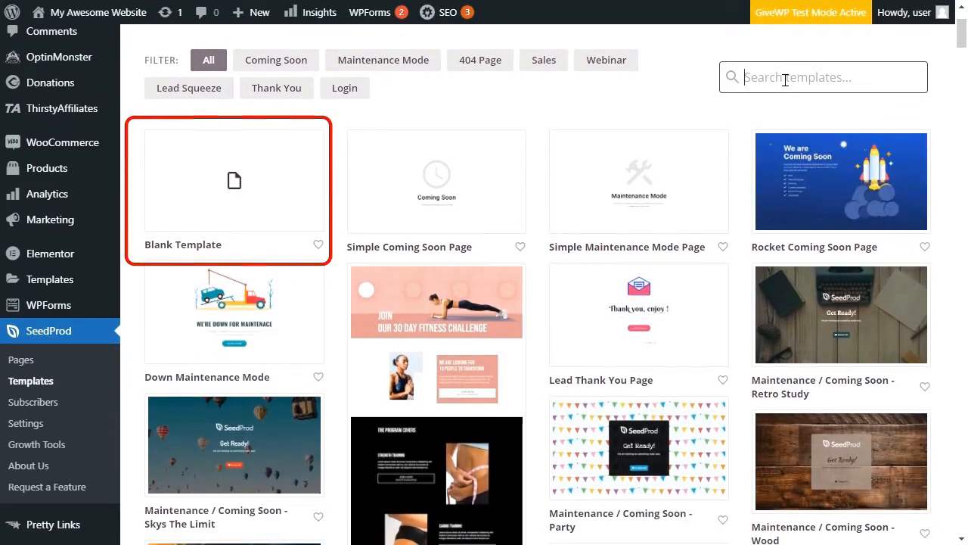
text(Course Sales)
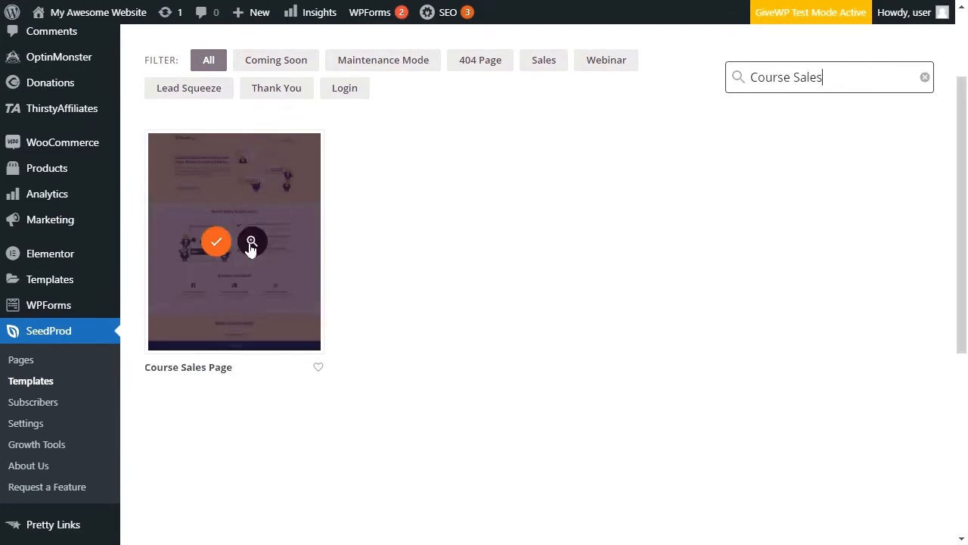
click(217, 246)
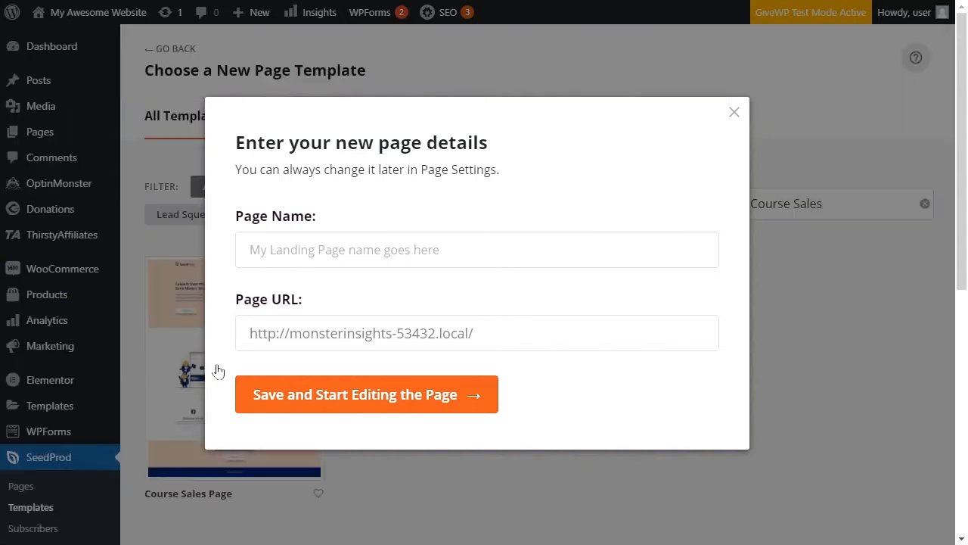
Name the new page "My Course Sales Landing Page", save it and start editing it
click(290, 249)
text(My Course Sales Landing Pa)
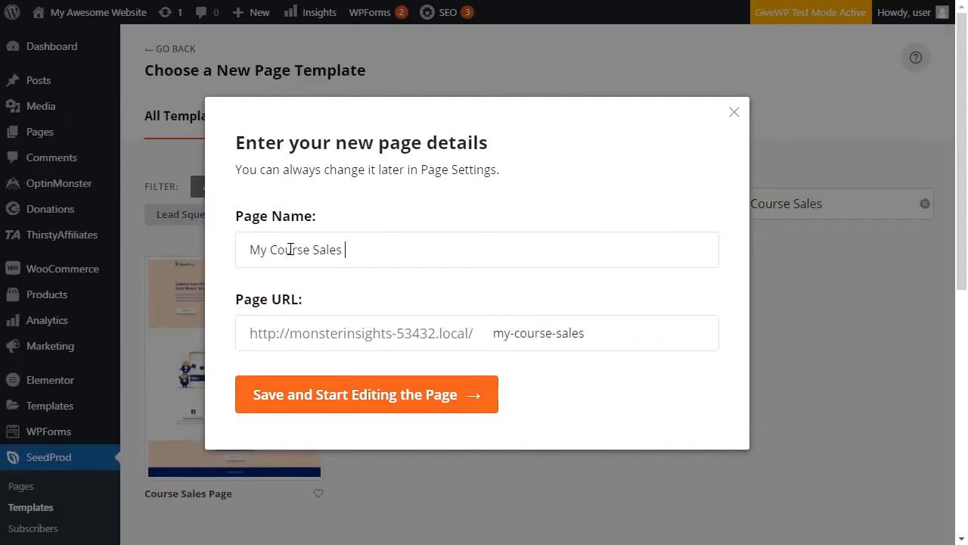
text(ge)
click(356, 395)
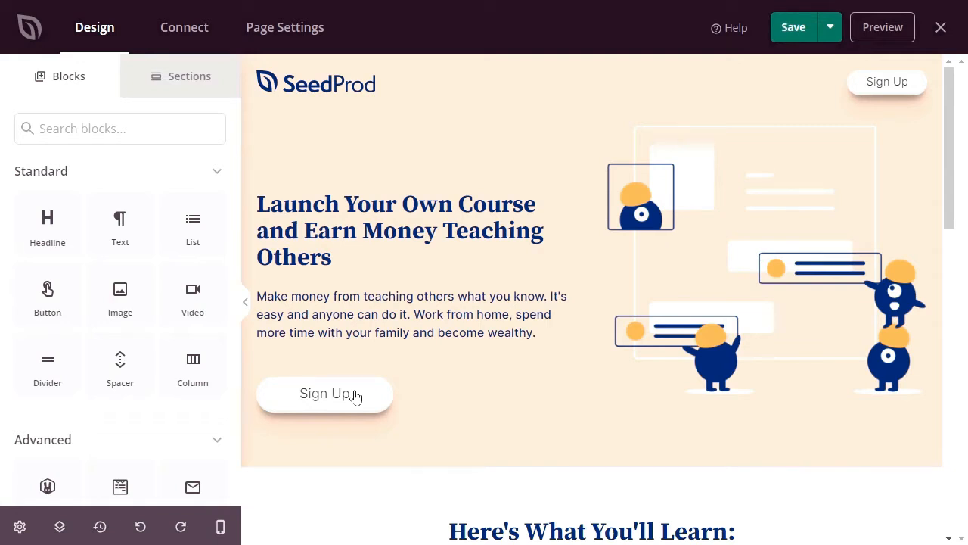
Replace the hero headline text with "How To Create A Custom Page In WordPress"
click(469, 220)
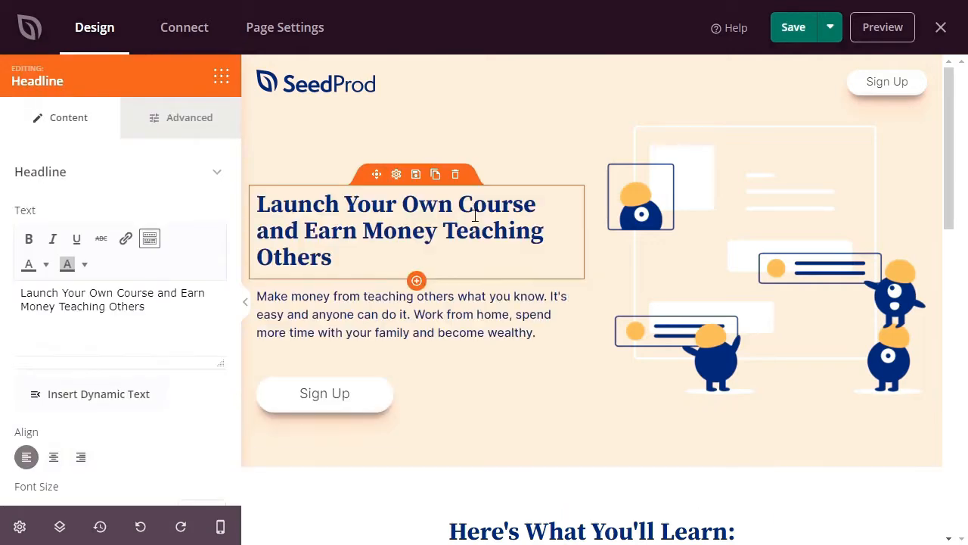
drag(144, 307, 17, 300)
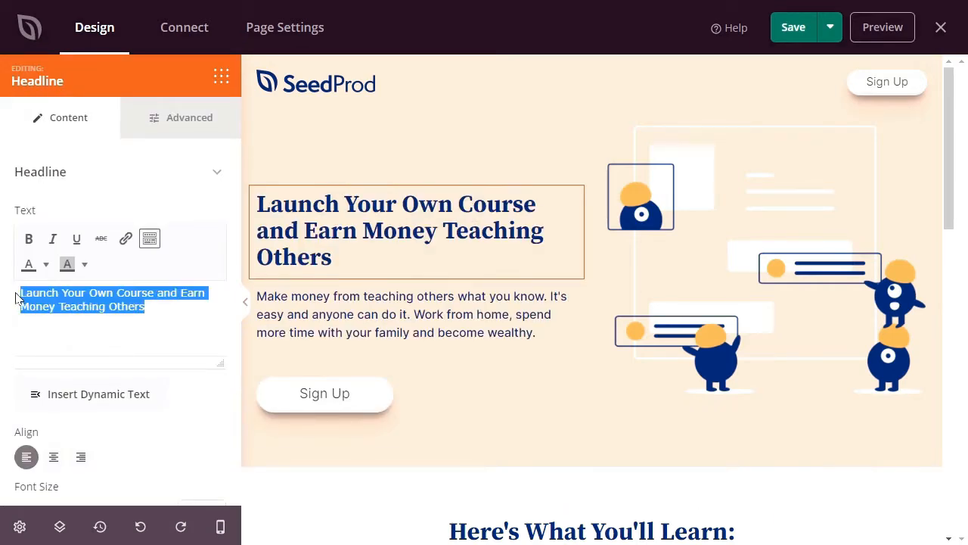
text(How To Create A Custom Page In WordPress)
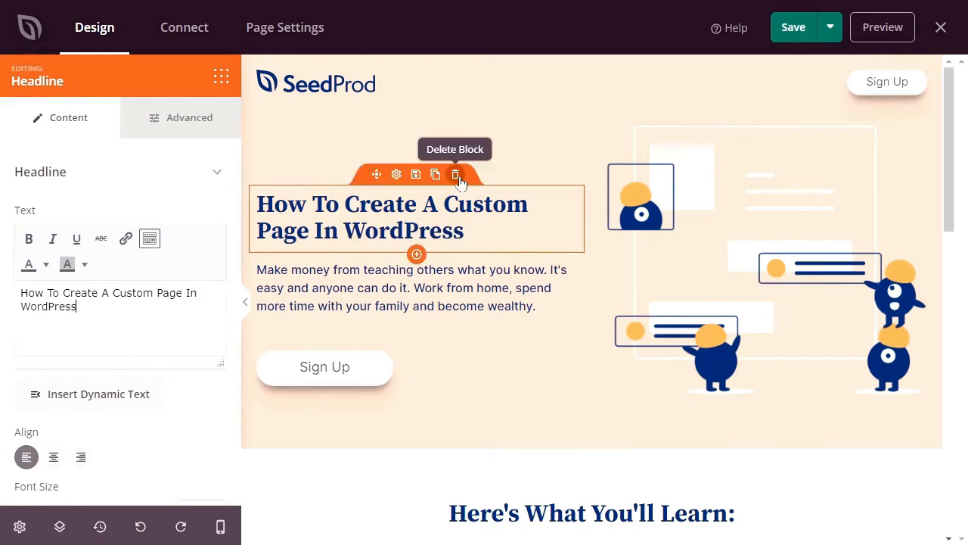
Examine the headline's inline formatting and its advanced color and spacing options, and return to its content settings
click(459, 189)
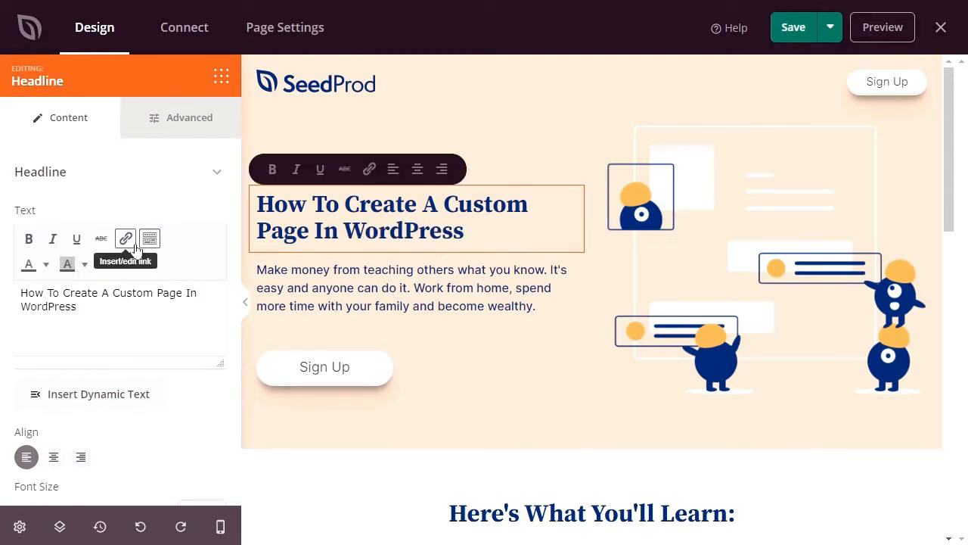
click(155, 119)
click(184, 244)
click(184, 244)
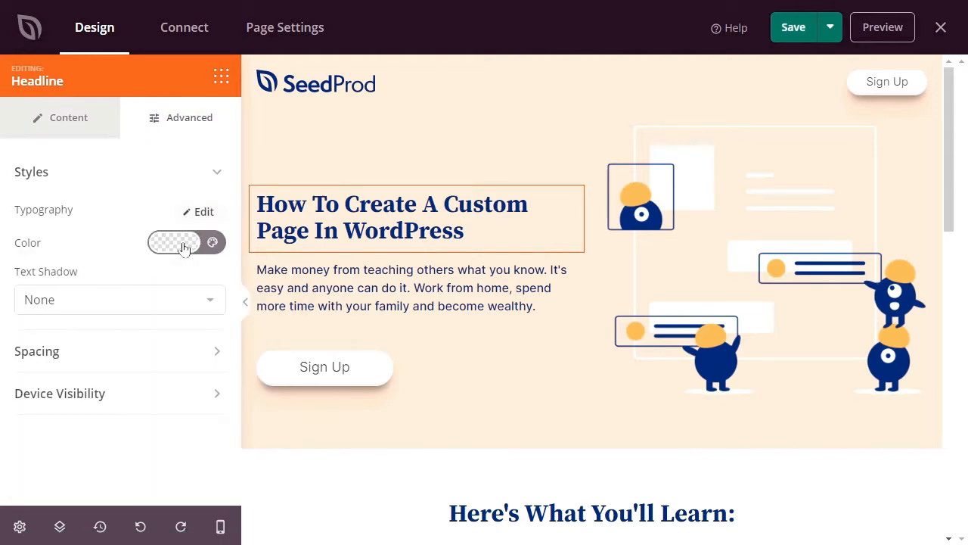
click(193, 352)
click(194, 351)
click(75, 121)
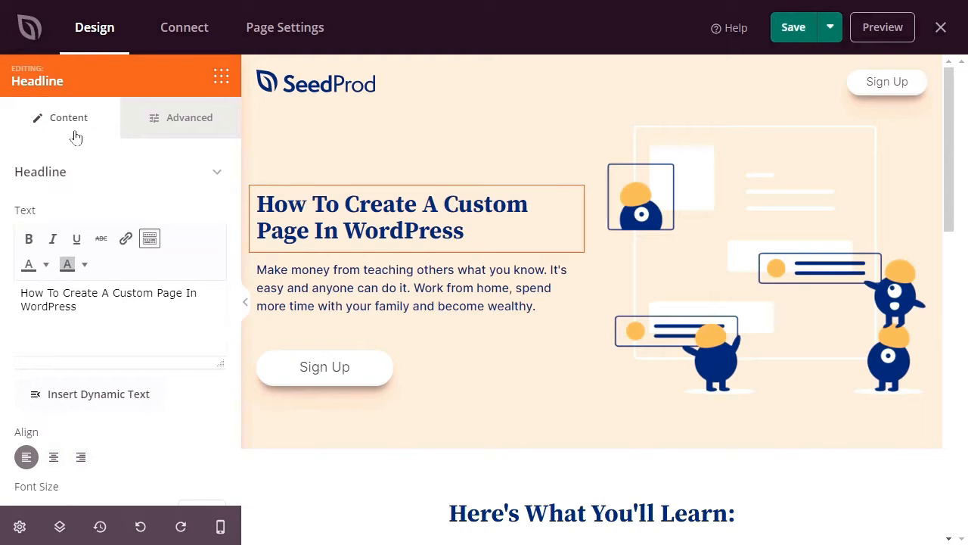
Replace the hero illustration with the "How to Create a Custom Page in WordPress" image from the media library
click(711, 227)
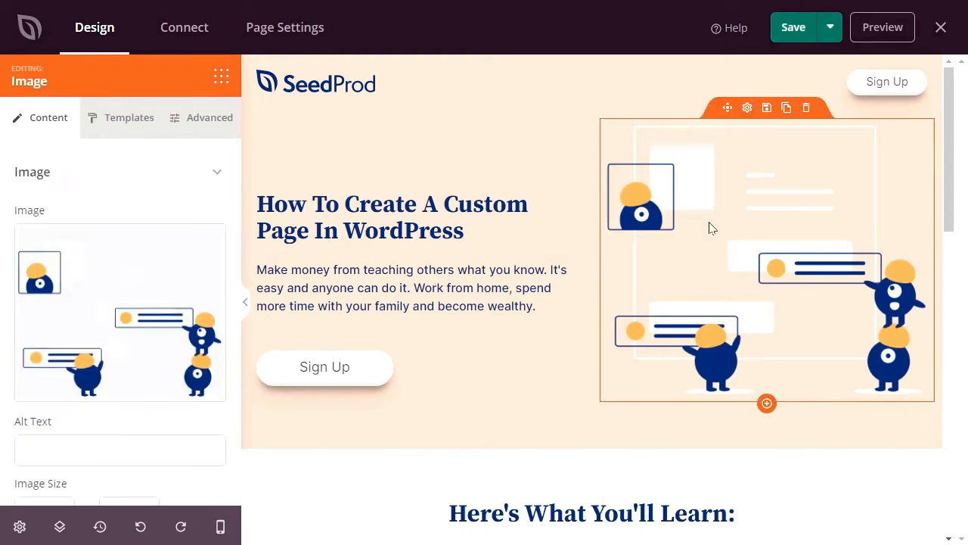
click(102, 311)
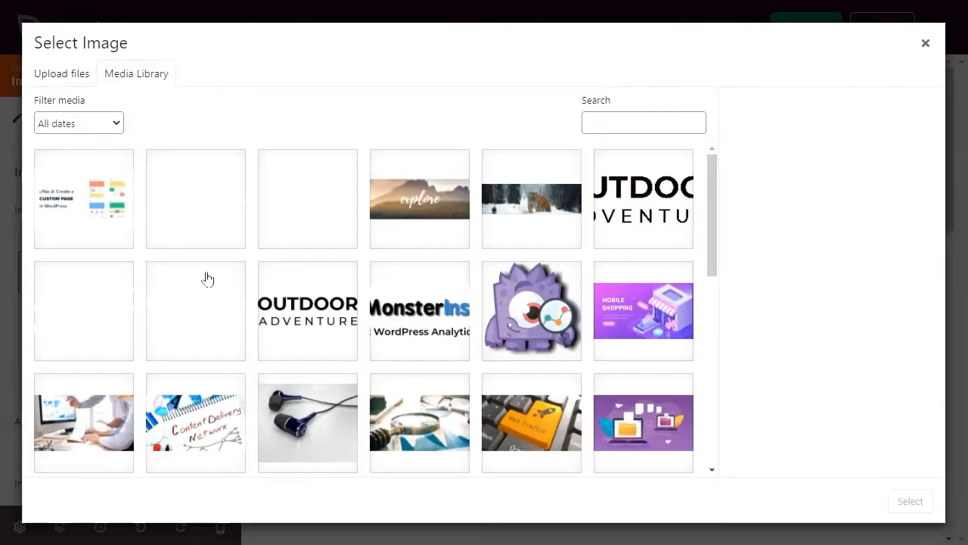
click(99, 215)
click(910, 501)
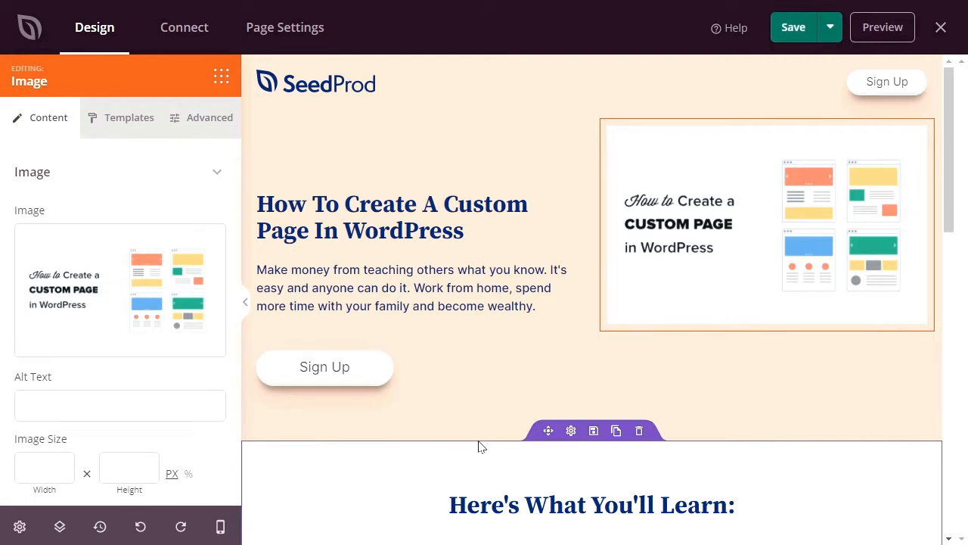
Add list blocks beneath the Sign Up button in the hero section
click(96, 30)
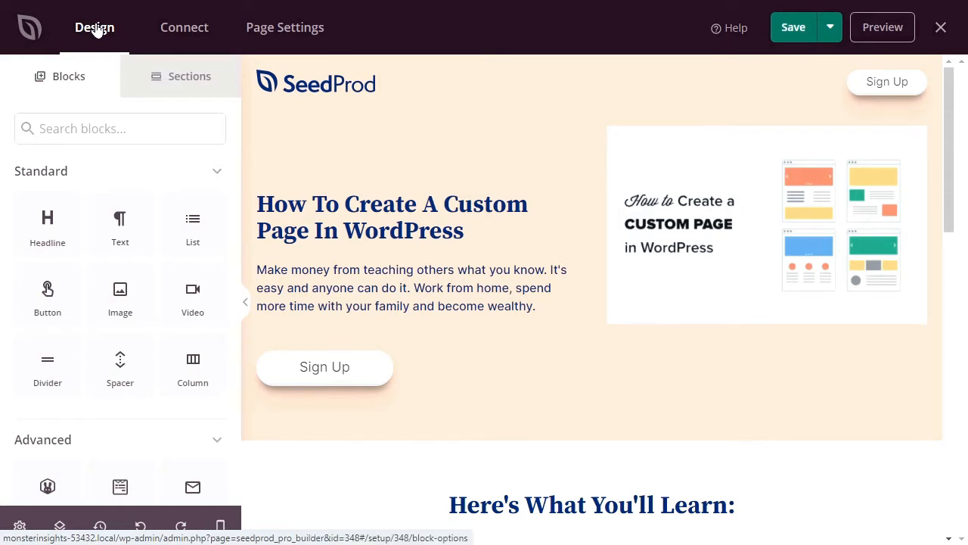
drag(216, 229, 236, 301)
drag(193, 227, 308, 477)
Extend the first two list items to "Item 1 - Create a Custom Page Using SeedProd" and "Item 1 - Create a Custom Page with Beaver Builder"
click(328, 415)
click(98, 217)
click(116, 374)
text(- Create a Custom Page Using SeedProd)
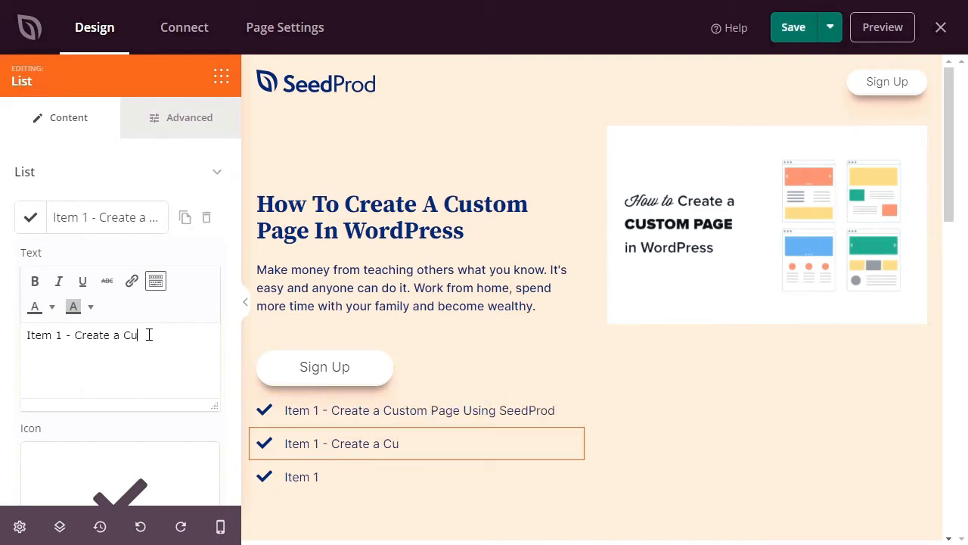
text(stom Page with Beaver Builde)
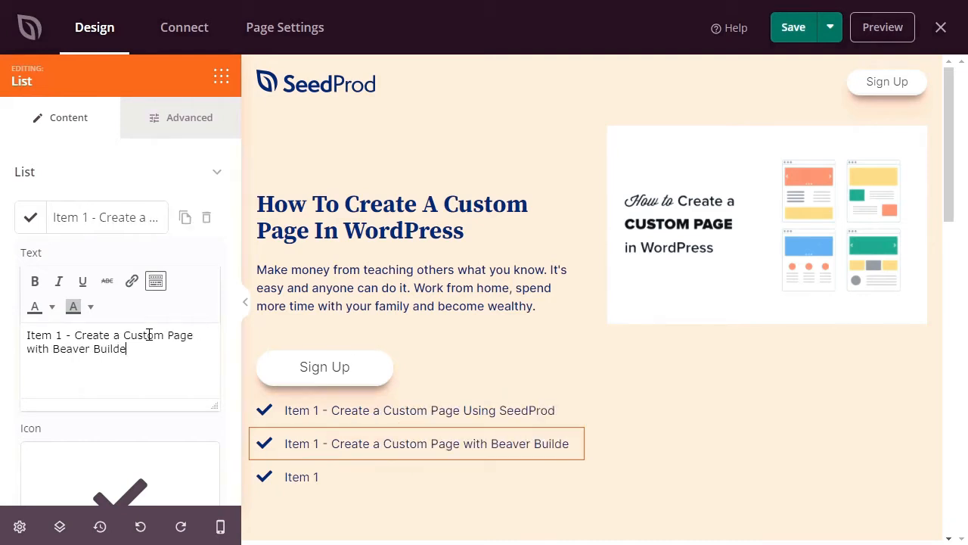
text(r)
Extend the third list item's text to "Item 1 - Create a Custom Page Manually"
click(303, 475)
click(99, 217)
click(113, 333)
text(- Create a Custom Page Manuall)
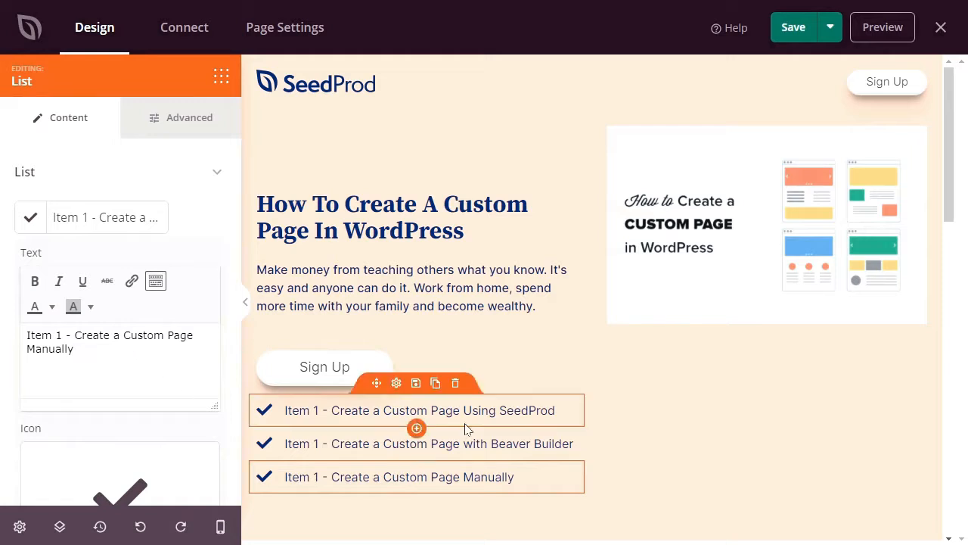
Undo the last text edit of the third list item and redo it
click(141, 529)
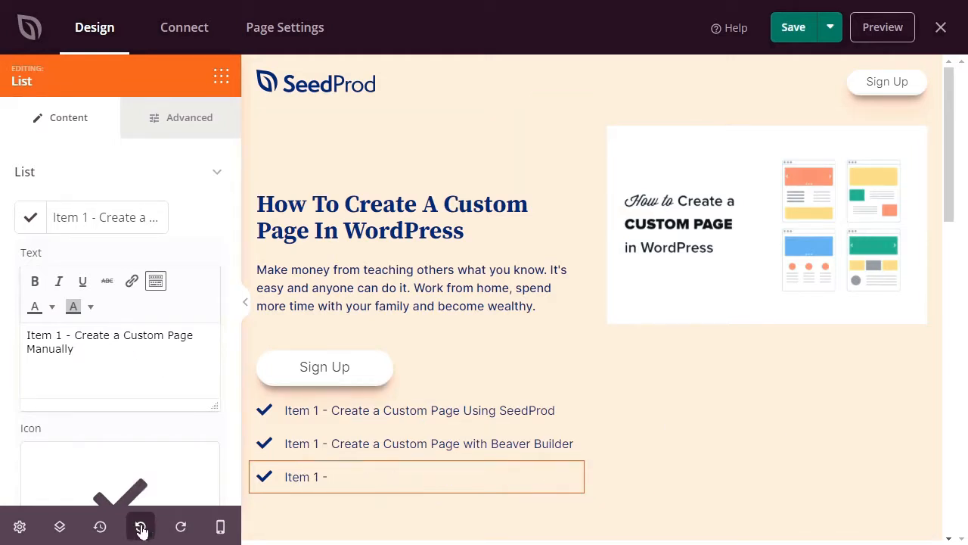
click(181, 528)
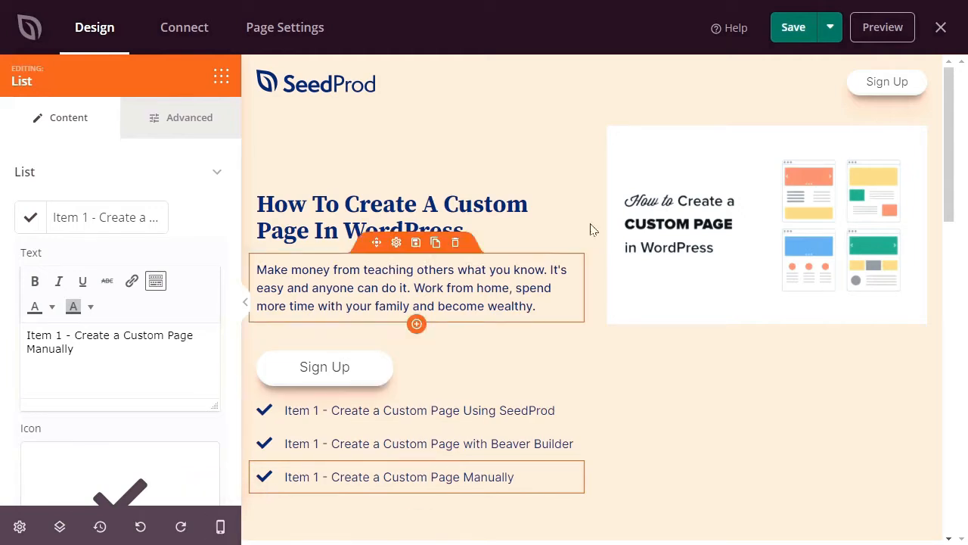
Publish the landing page and view it live
click(832, 30)
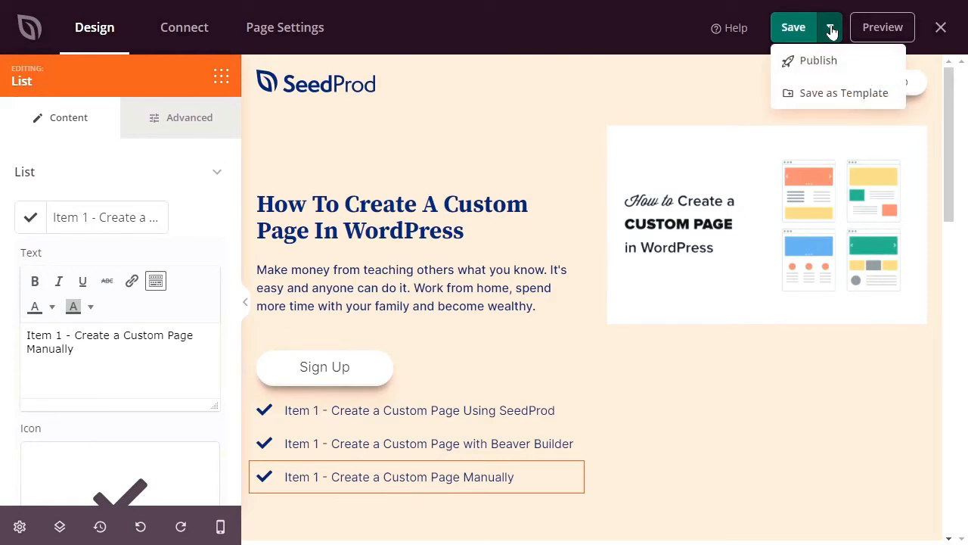
click(820, 65)
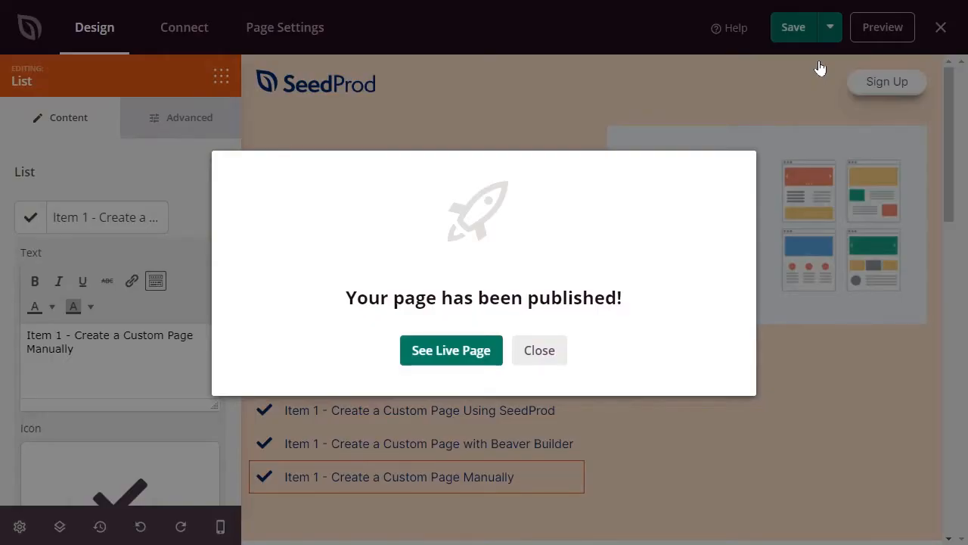
click(465, 363)
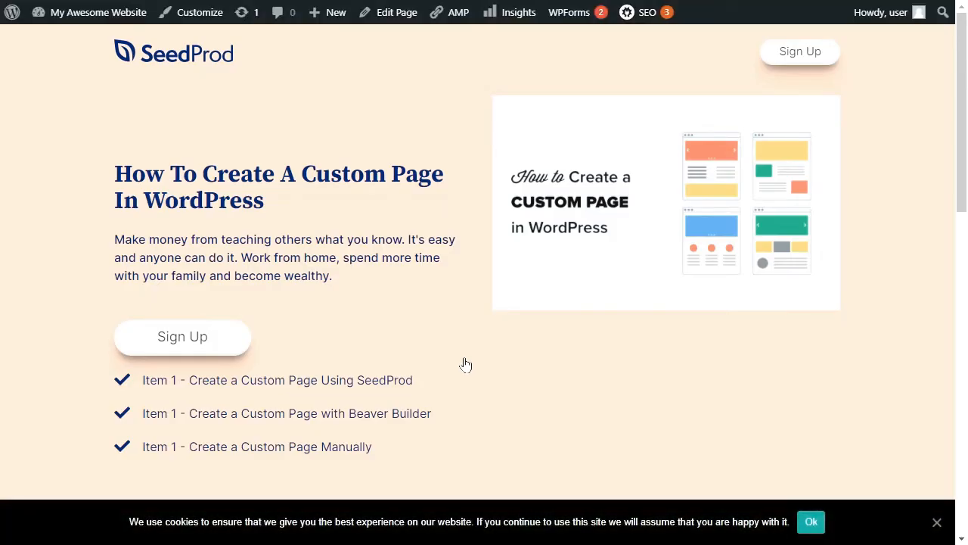
Return to the WordPress dashboard and look through the landing pages list in SeedProd's pages overview
mouse_move(68, 12)
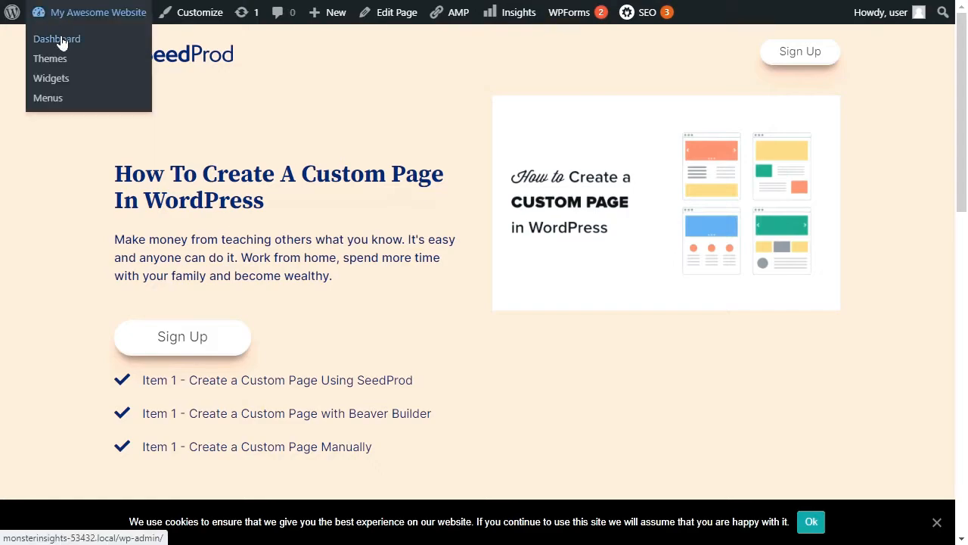
click(62, 42)
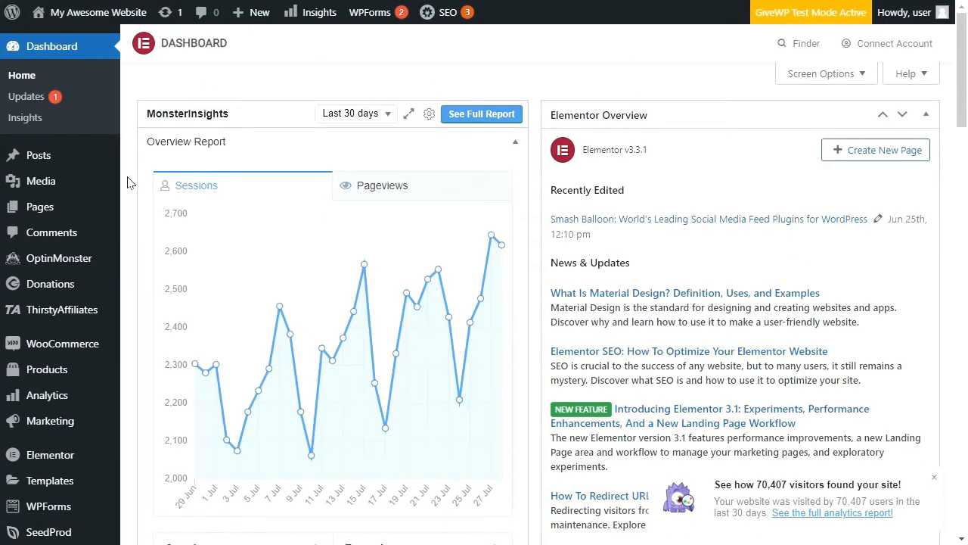
scroll(129, 182, down, 4)
mouse_move(71, 215)
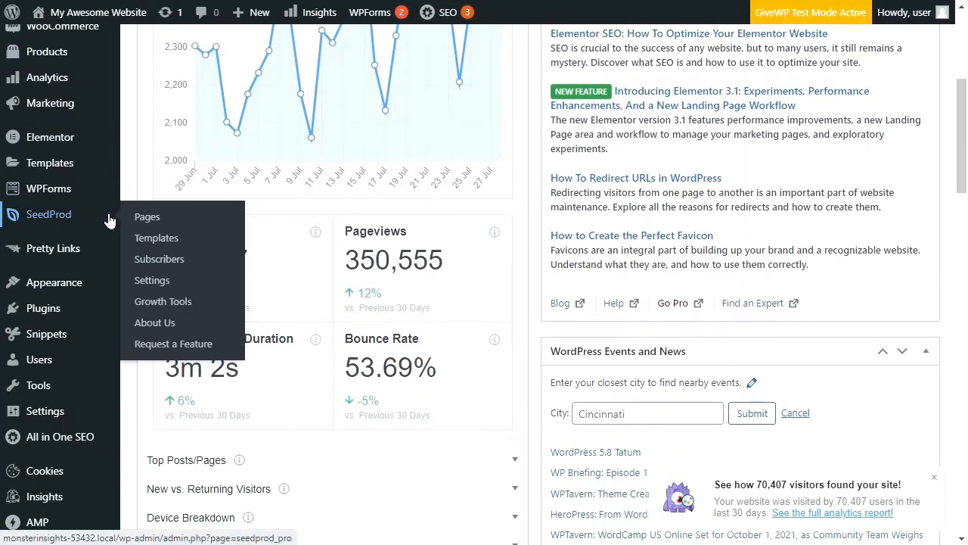
click(148, 220)
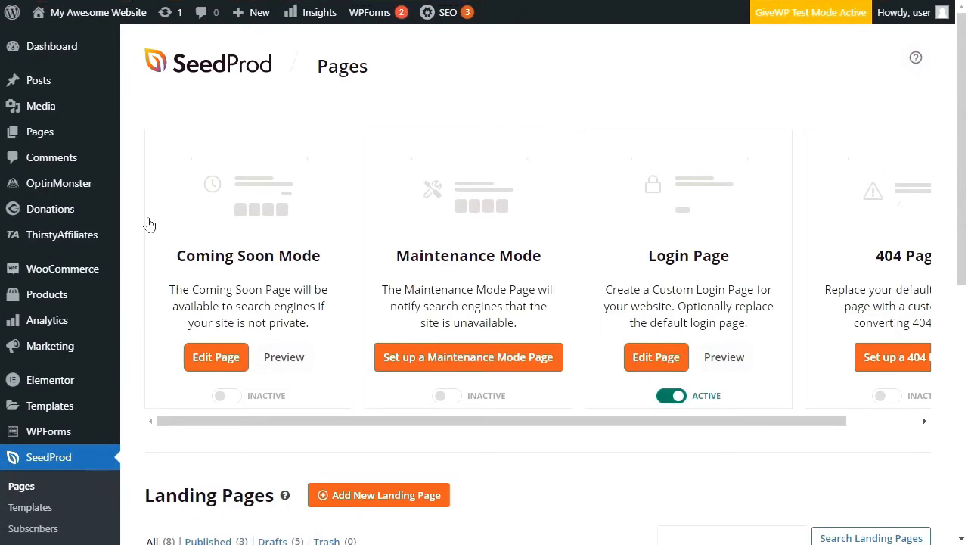
click(26, 492)
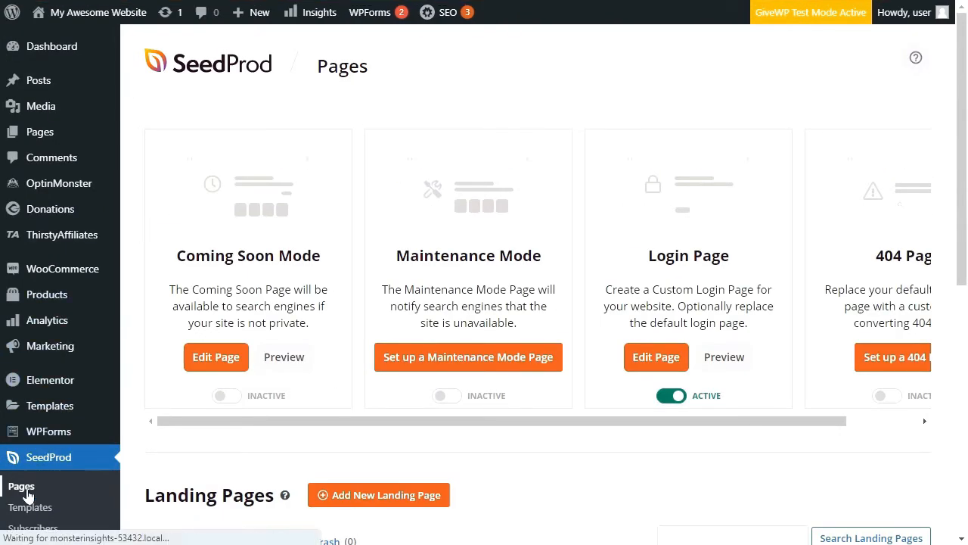
scroll(135, 403, down, 6)
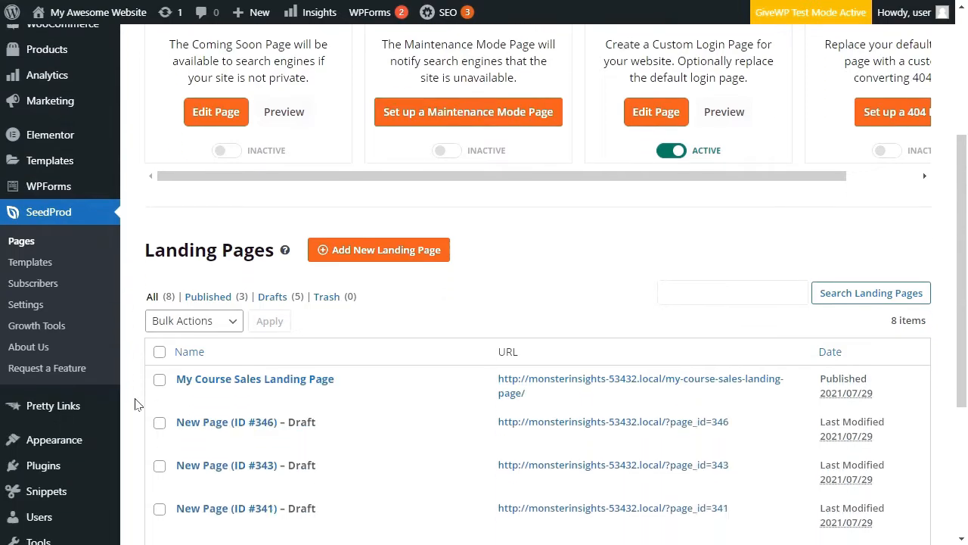
Switch to the Beaver Builder website and look through the plans on its pricing page
click(195, 164)
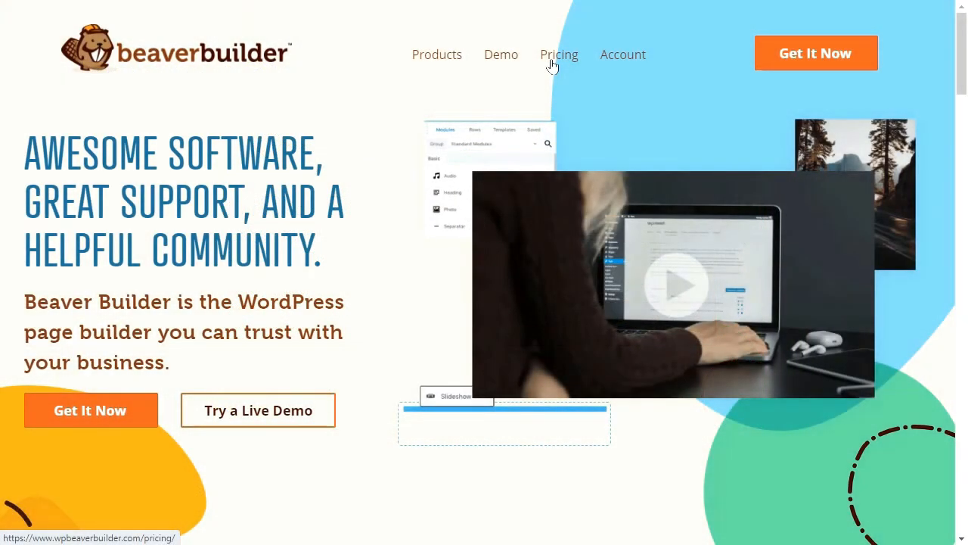
click(552, 64)
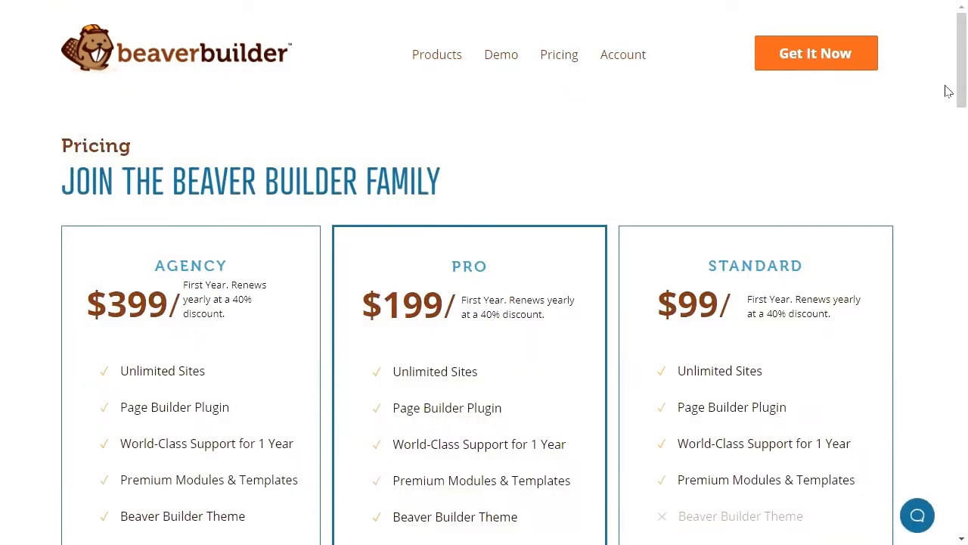
drag(965, 89, 966, 124)
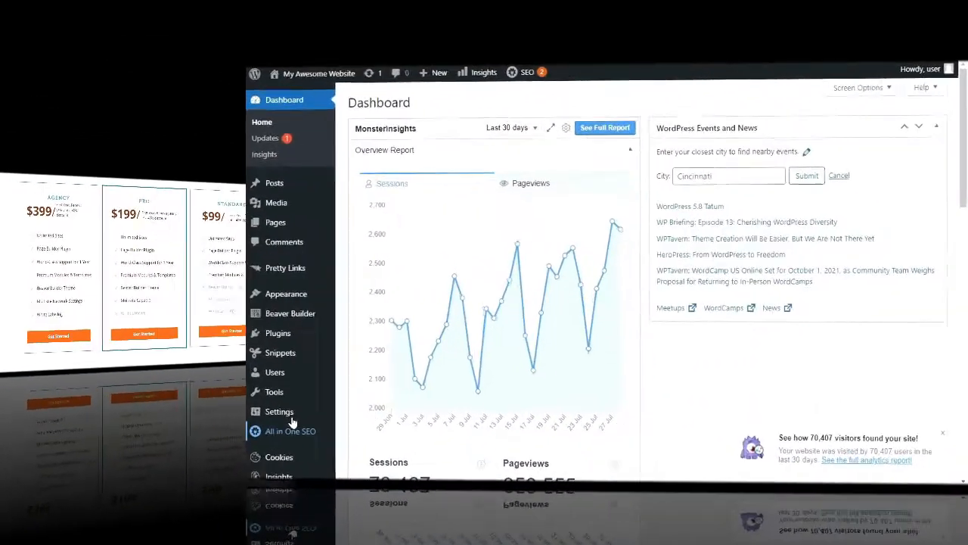
Enter the license key in the dashboard's Beaver Builder license settings and save it
mouse_move(60, 459)
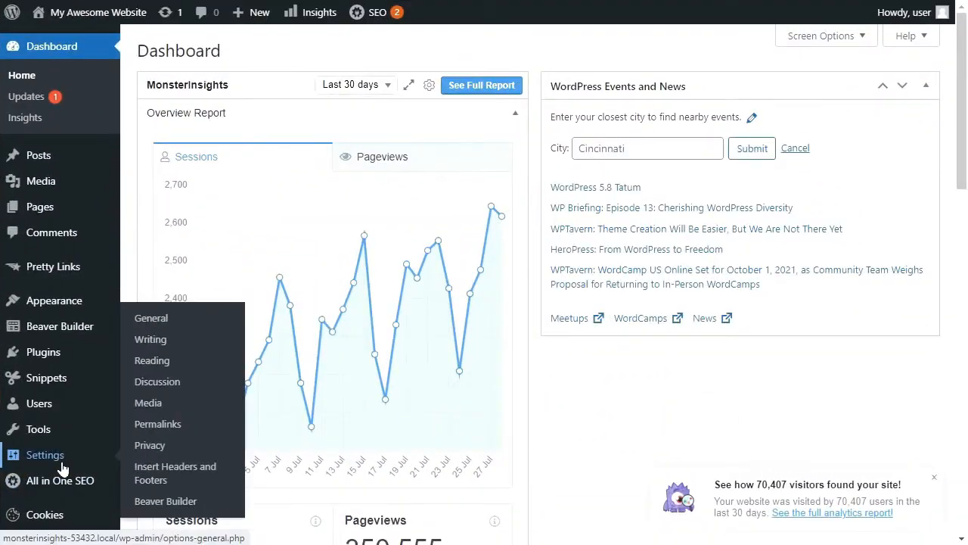
click(157, 500)
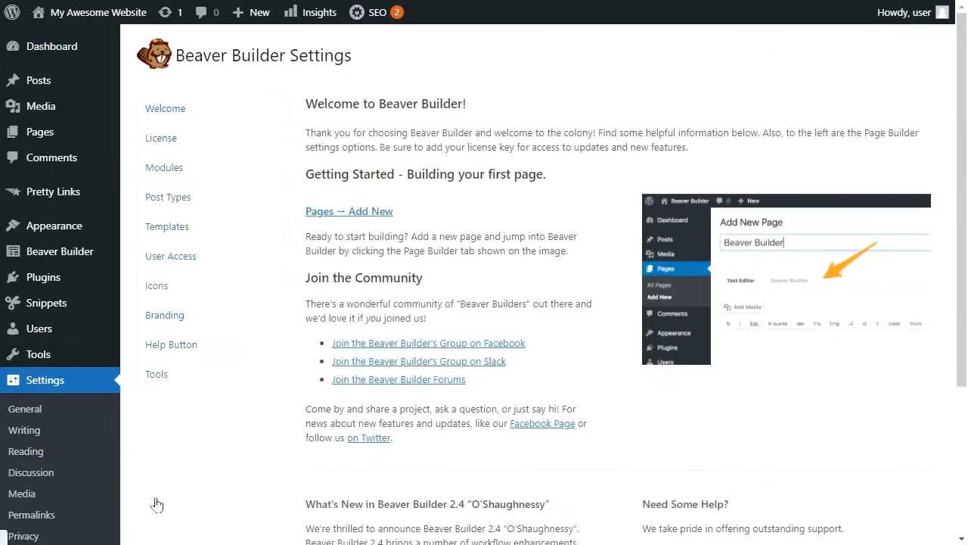
click(161, 138)
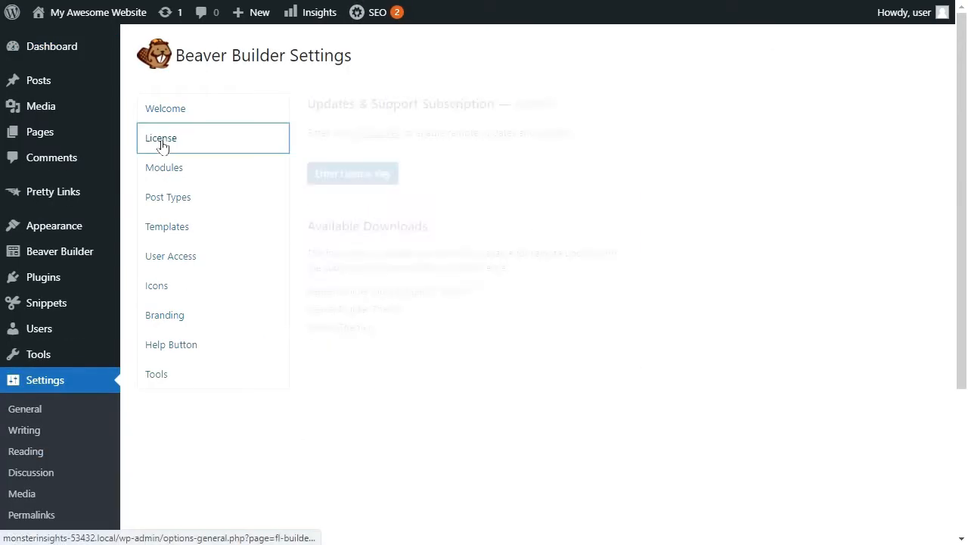
click(320, 174)
click(350, 162)
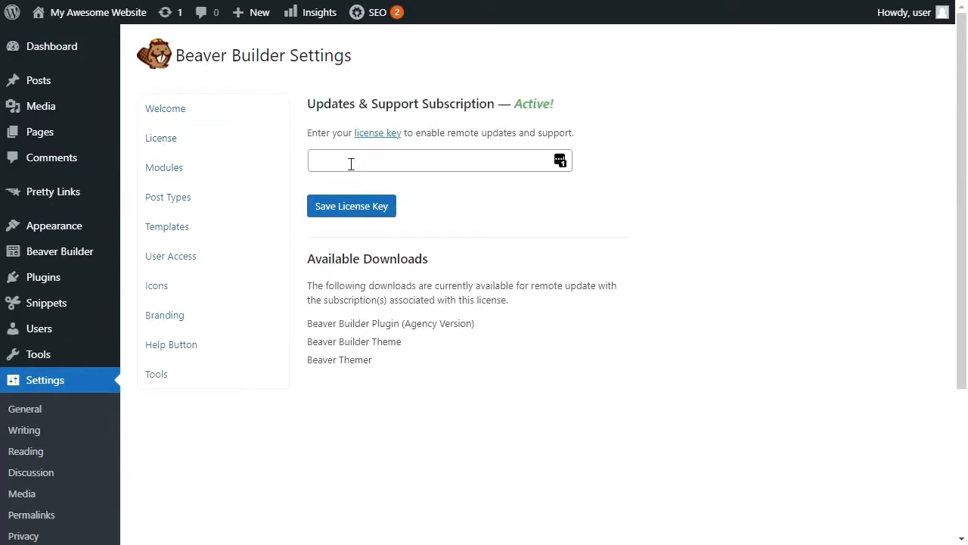
key(ctrl+v)
click(389, 212)
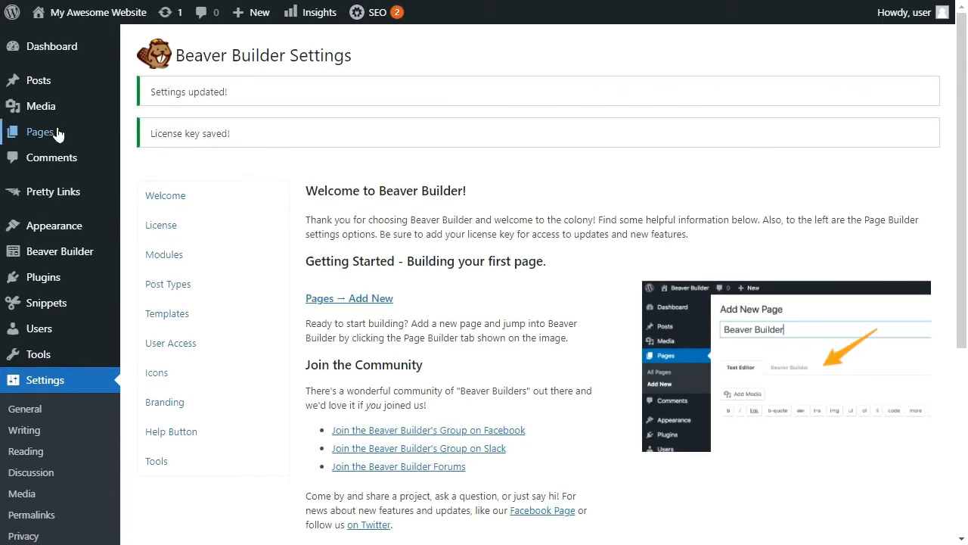
Create a new WordPress page and launch Beaver Builder on it
mouse_move(58, 133)
click(154, 160)
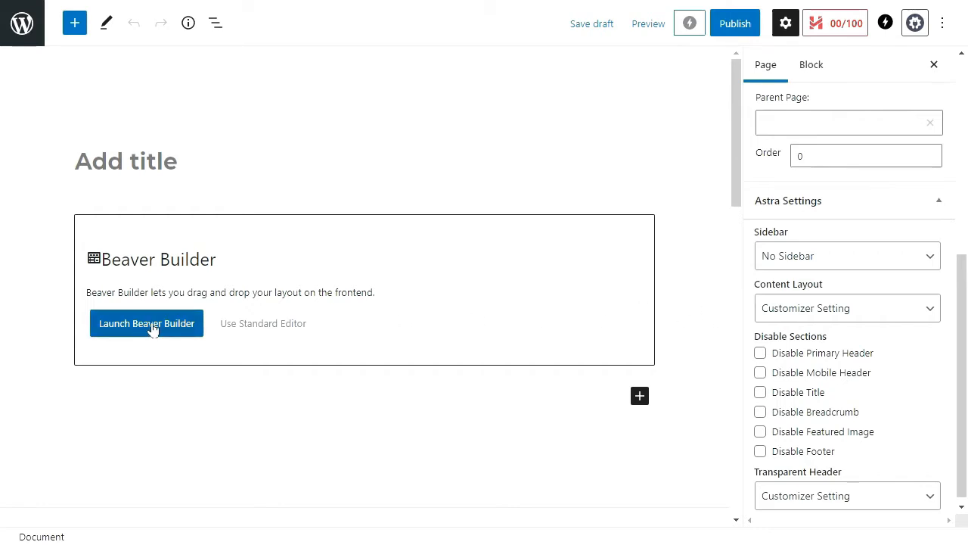
click(153, 325)
Add a Heading module to the page with the text "Awesome Heading Title Here" and save it
drag(855, 195, 435, 203)
text(Awesome Heading Title Here)
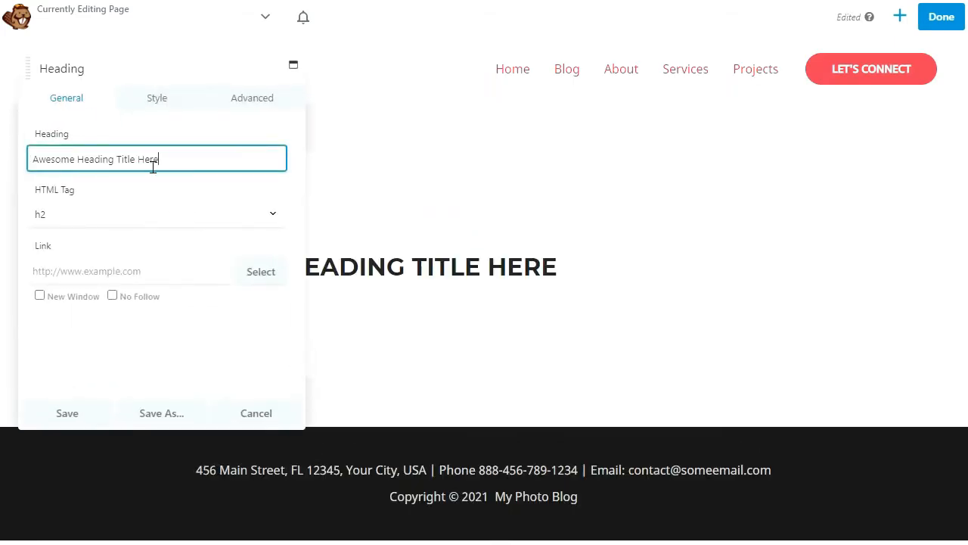
click(67, 413)
Add a Text Editor module below the heading and save it with its paragraph text
click(900, 16)
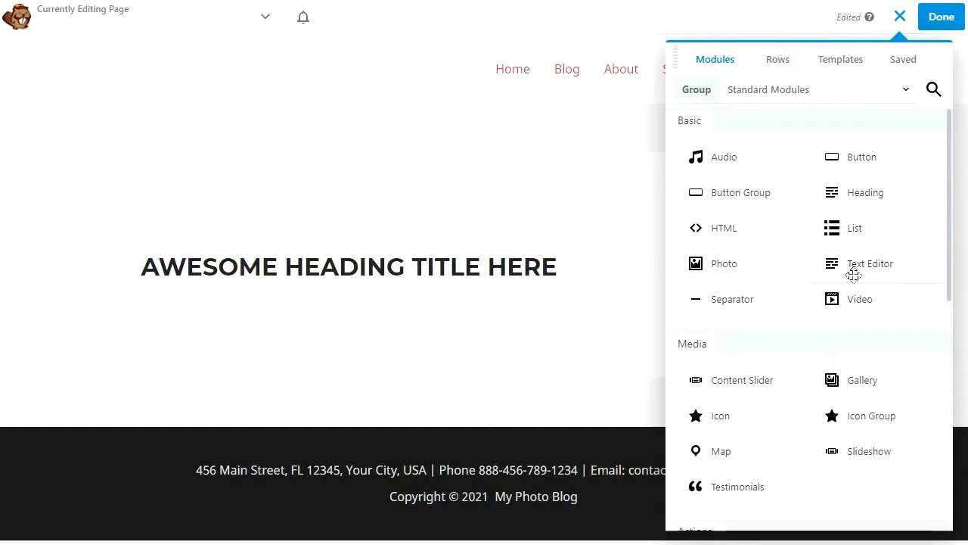
drag(853, 275, 362, 371)
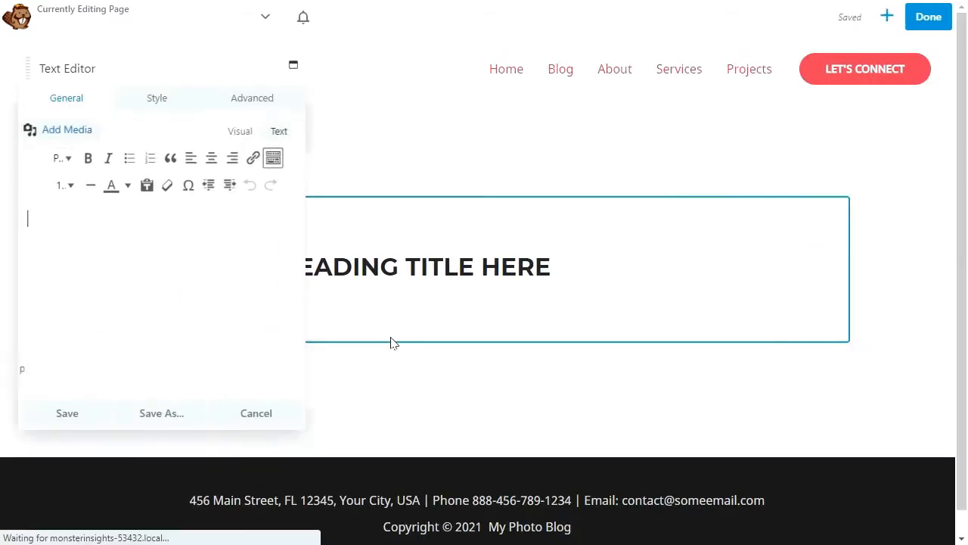
click(66, 422)
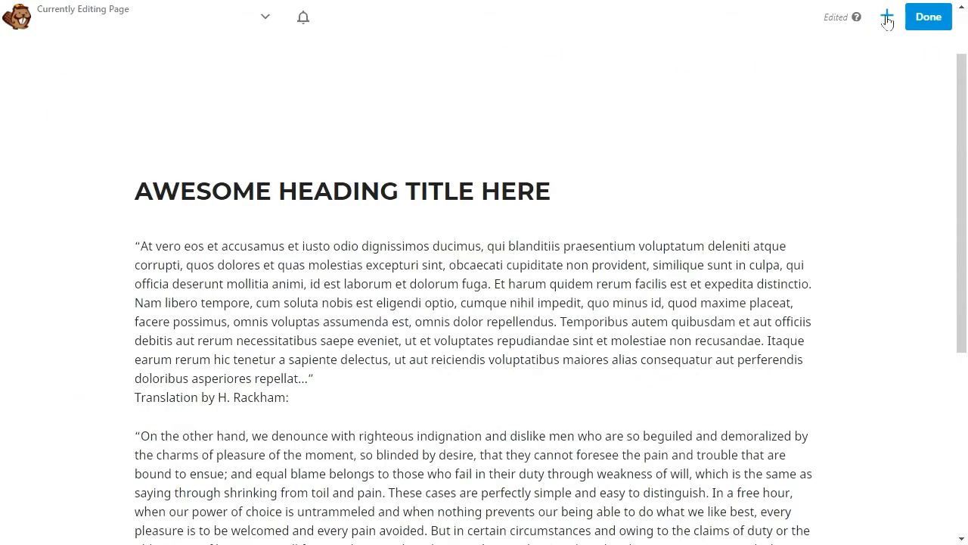
Add a Photo module between the heading and the text, with Media Library as its source, and save it
click(887, 16)
drag(705, 270, 292, 325)
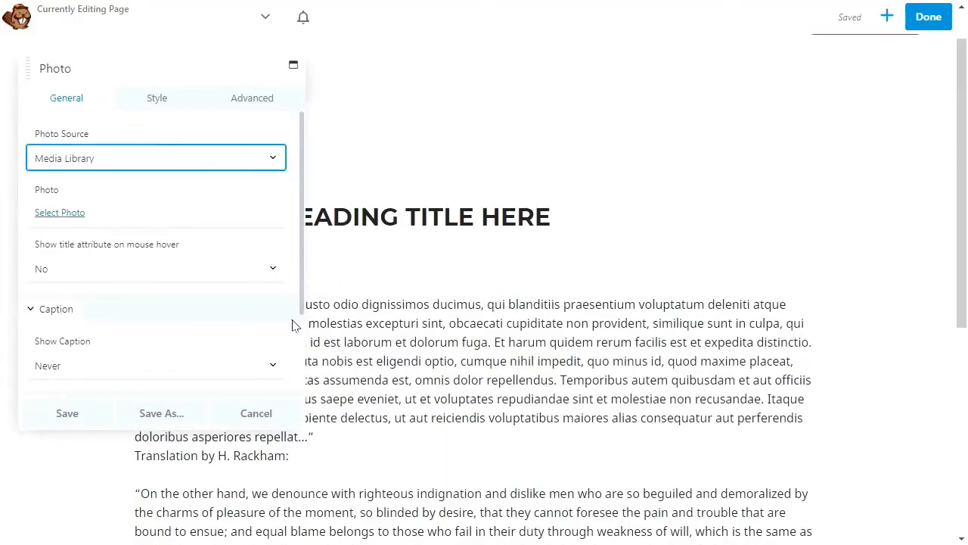
click(70, 411)
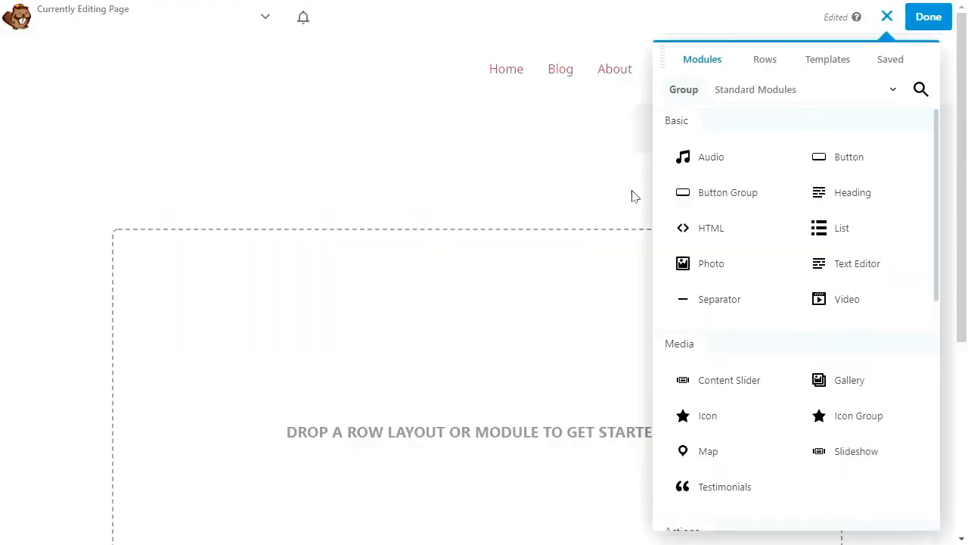
Apply the Home template from the Landing Pages group to the empty page layout
click(829, 67)
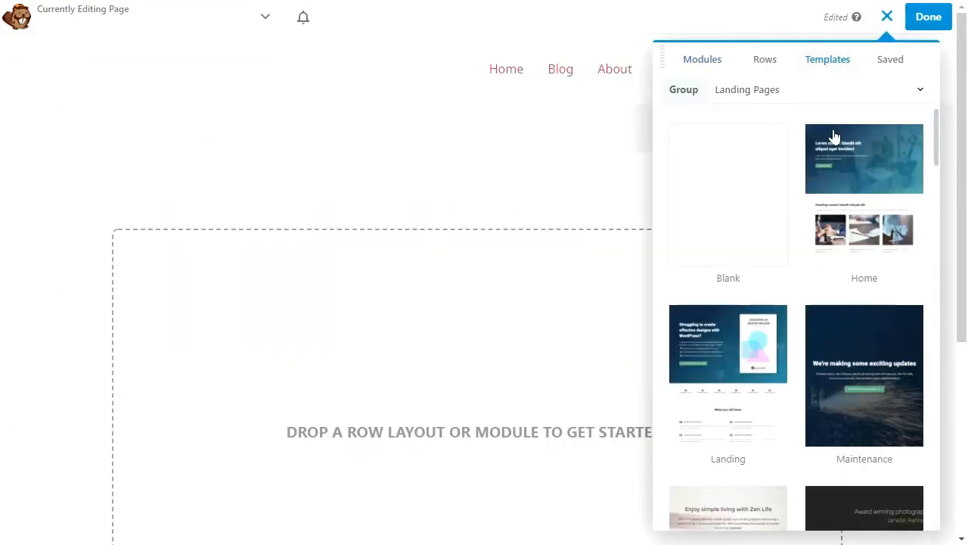
click(837, 159)
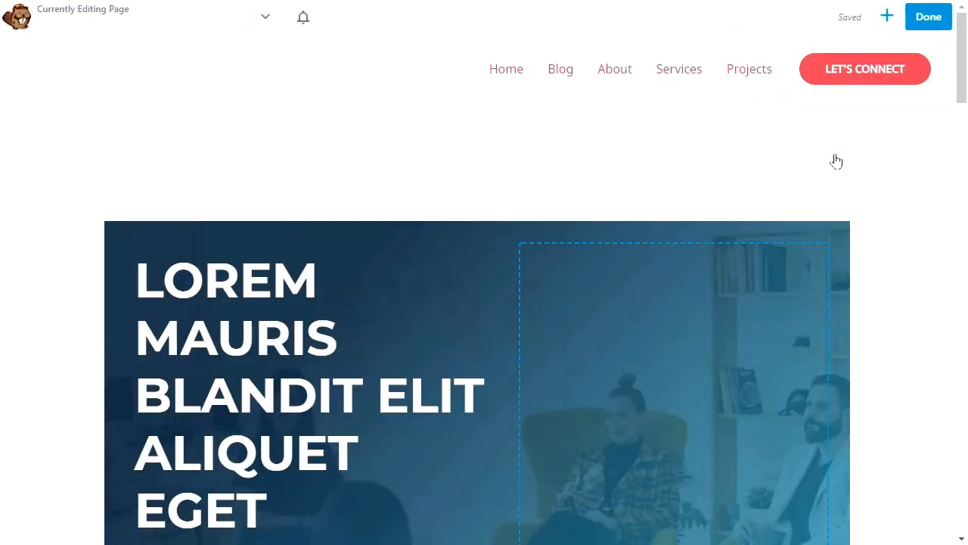
Examine the settings of the template's headings and photo, including the heading style options, leaving them without saving
click(288, 331)
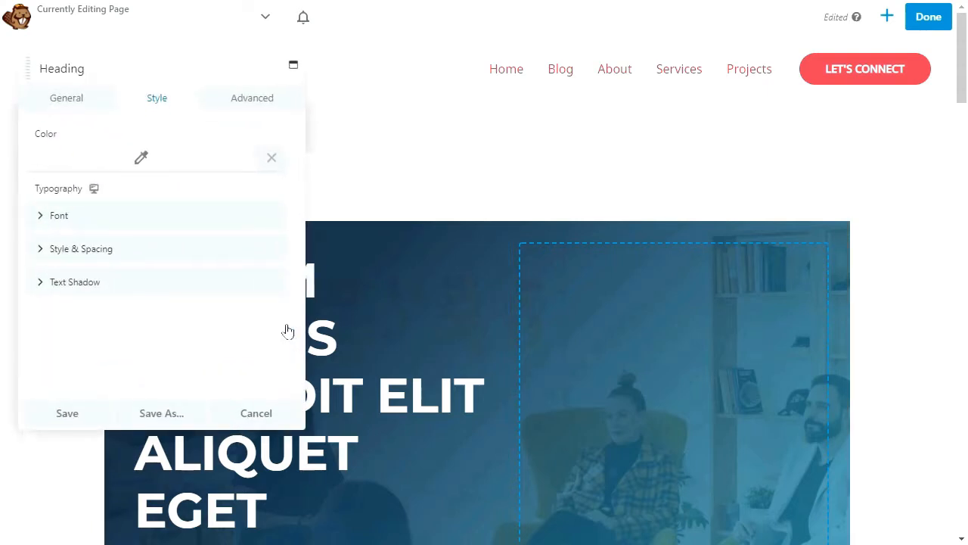
click(266, 413)
scroll(336, 385, down, 8)
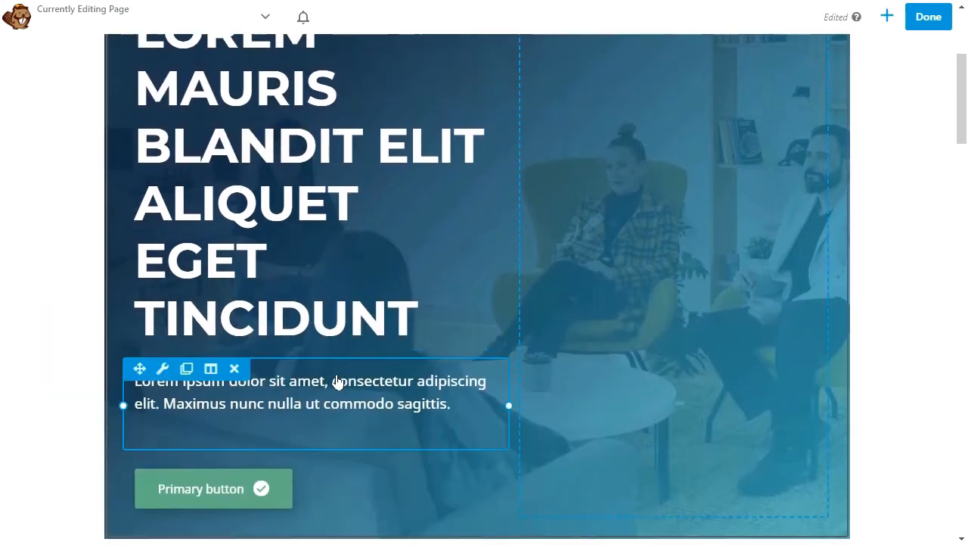
click(237, 404)
click(73, 99)
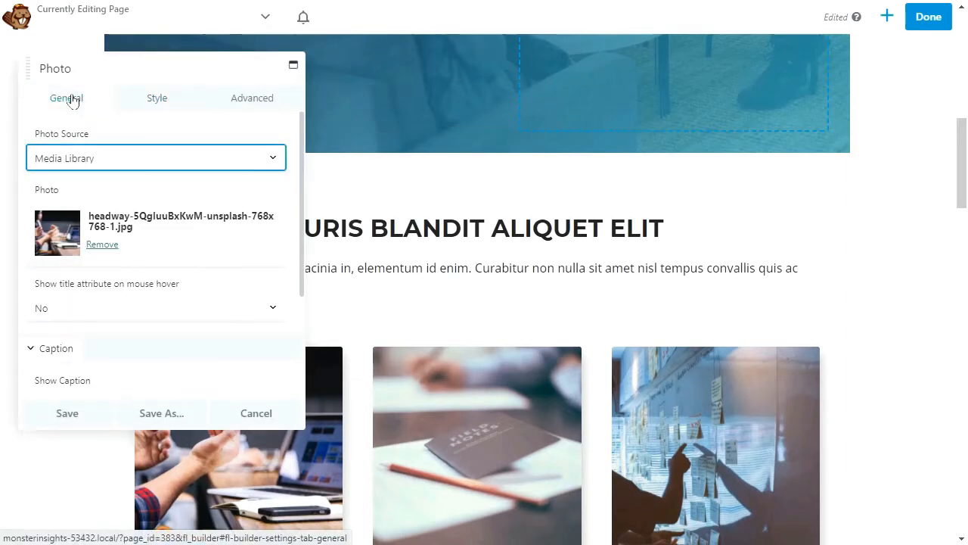
click(256, 415)
click(167, 220)
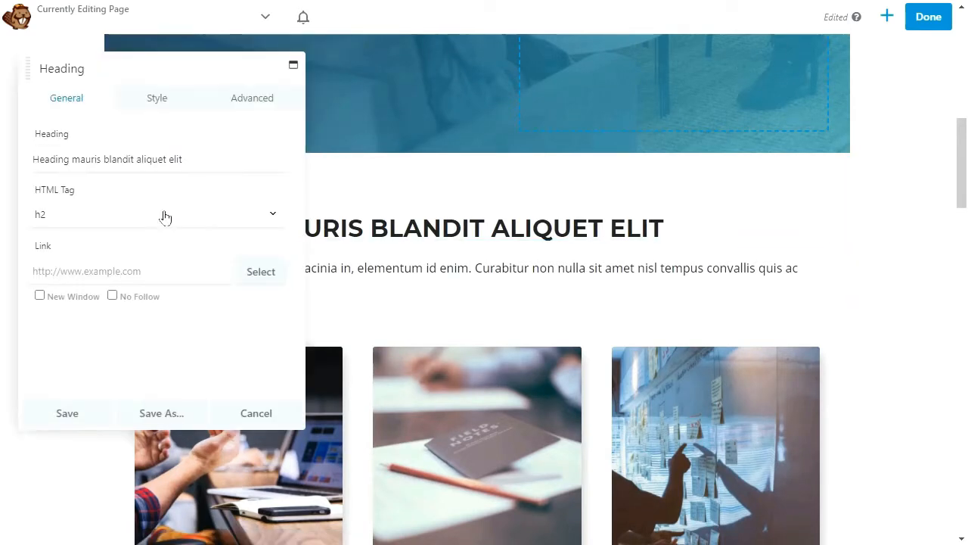
click(156, 99)
click(162, 159)
click(256, 413)
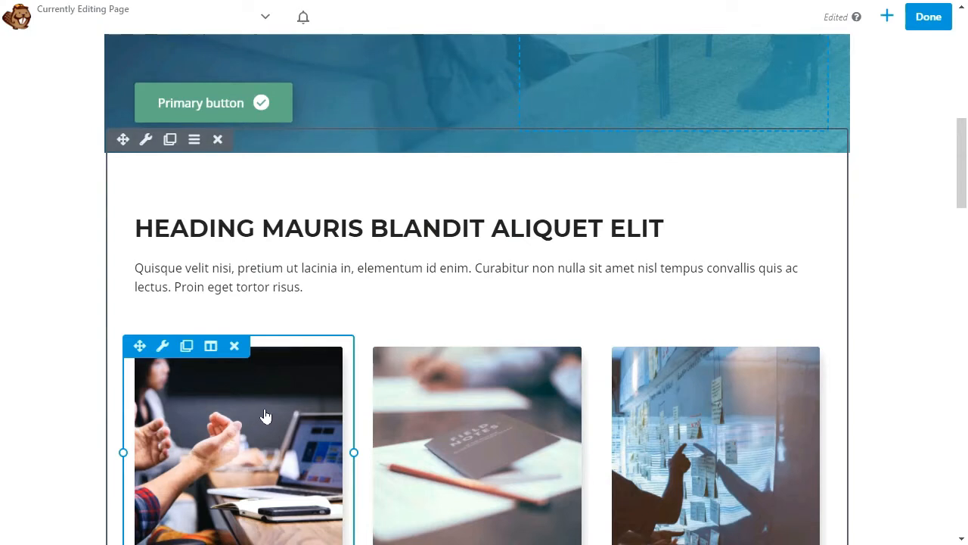
Finish editing the layout and publish the page
click(930, 25)
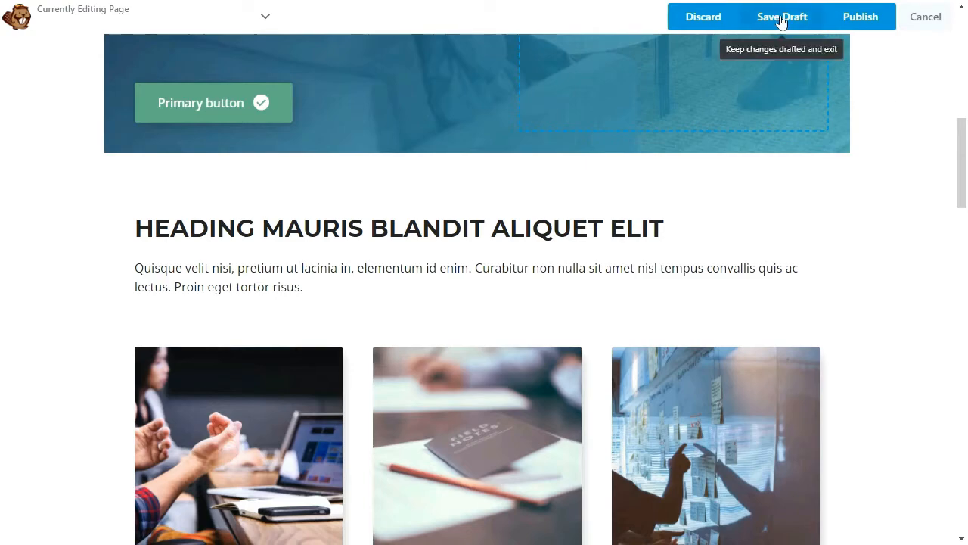
click(865, 18)
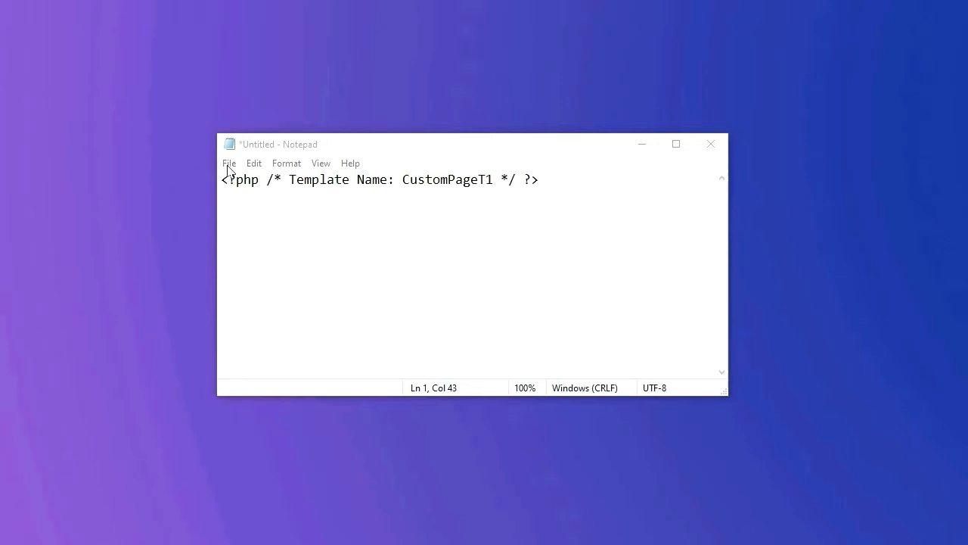
In Notepad, save the template code as custompageT1.php in Downloads Folder, with All Files as the file type
click(229, 165)
click(257, 247)
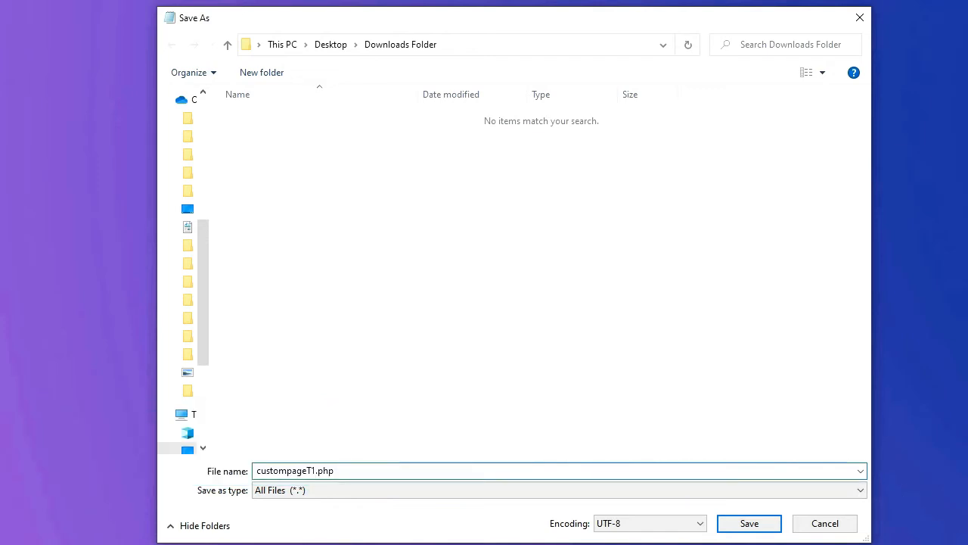
click(757, 525)
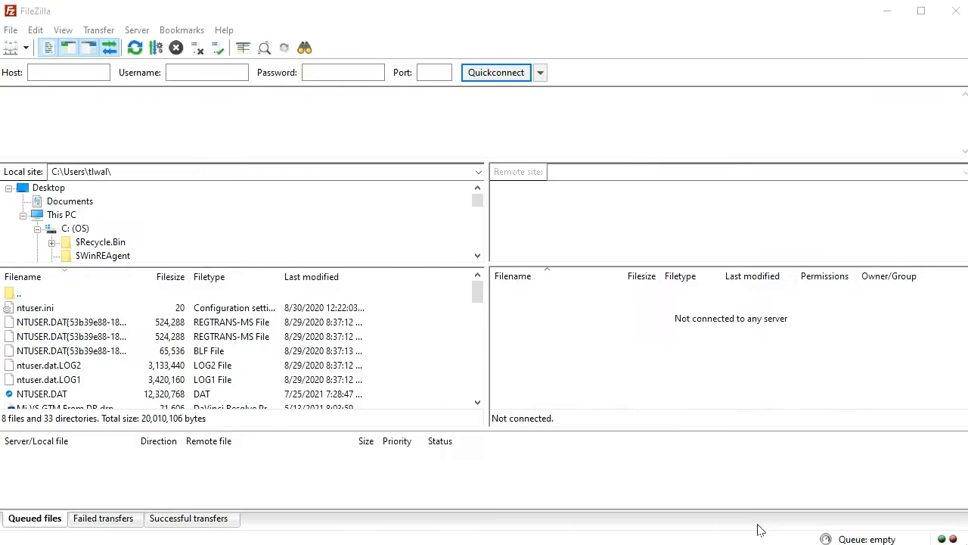
Switch to FileZilla and connect to the website's server using the saved site entry
click(11, 31)
click(45, 47)
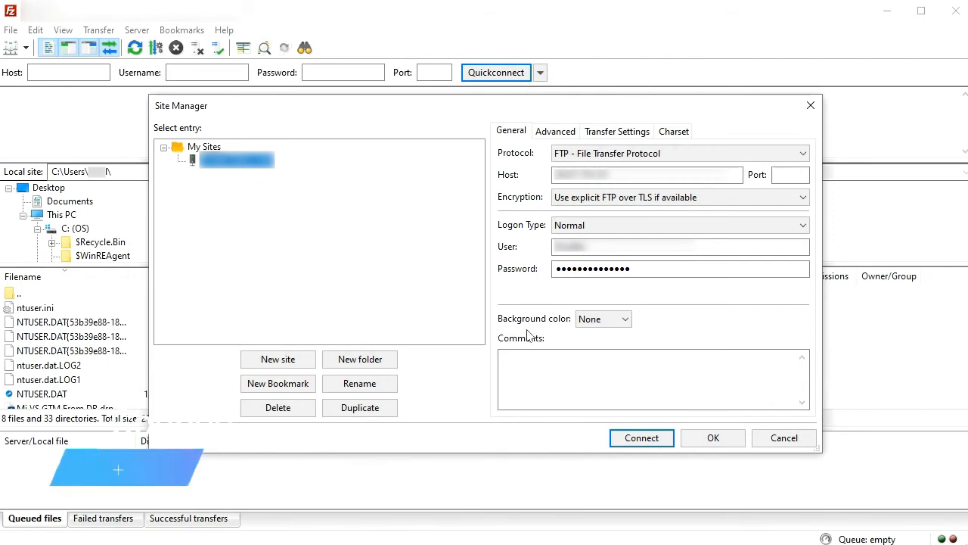
click(652, 442)
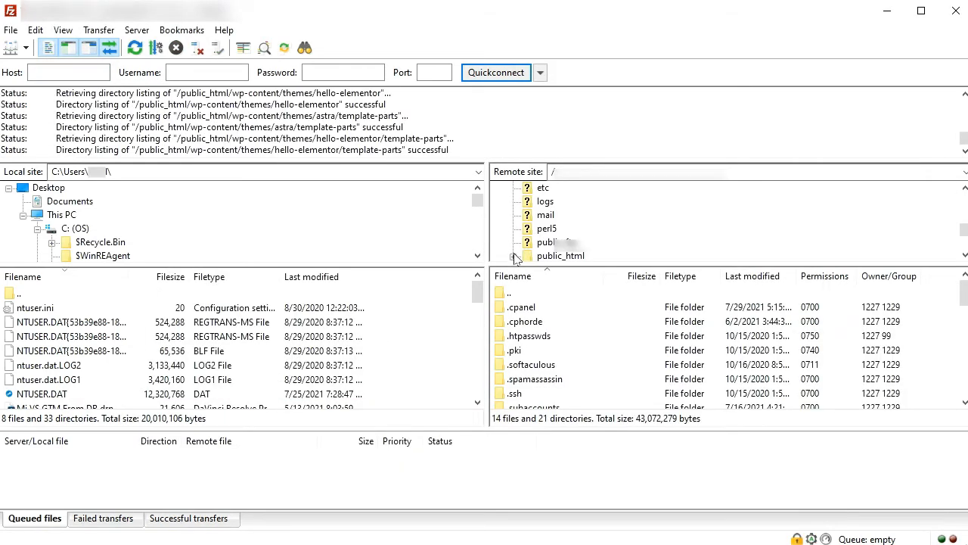
Open the remote theme folder /public_html/wp-content/themes/astra
click(514, 255)
click(528, 242)
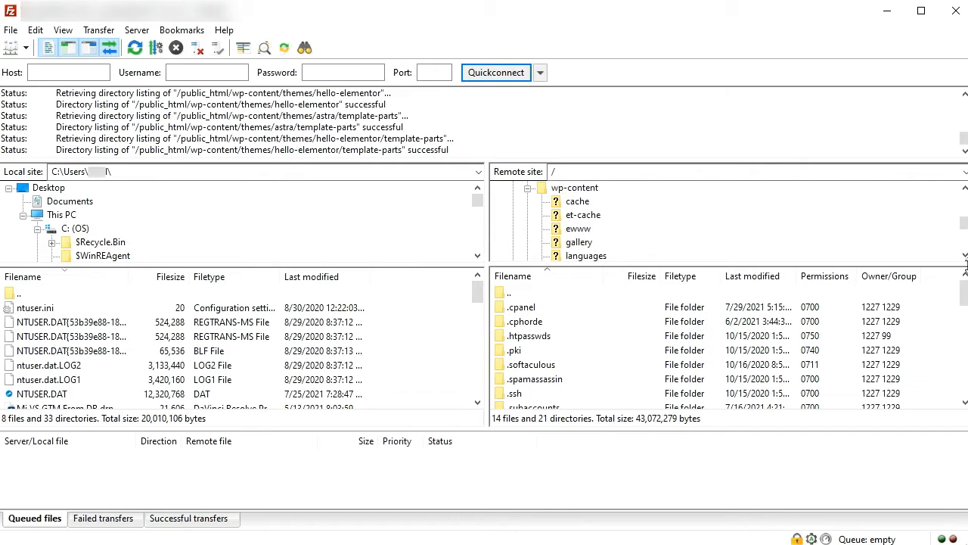
click(964, 255)
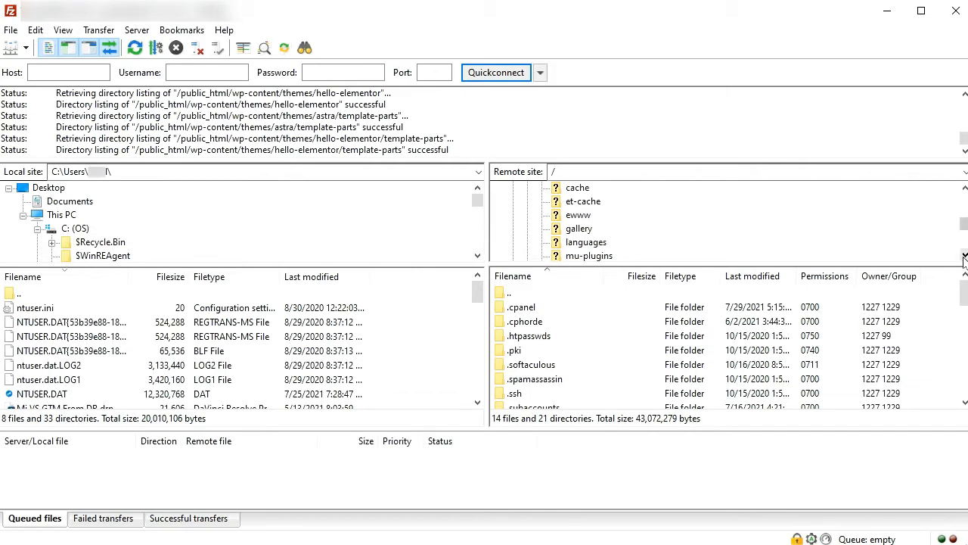
click(964, 257)
click(964, 258)
click(964, 257)
click(964, 257)
click(964, 257)
click(964, 257)
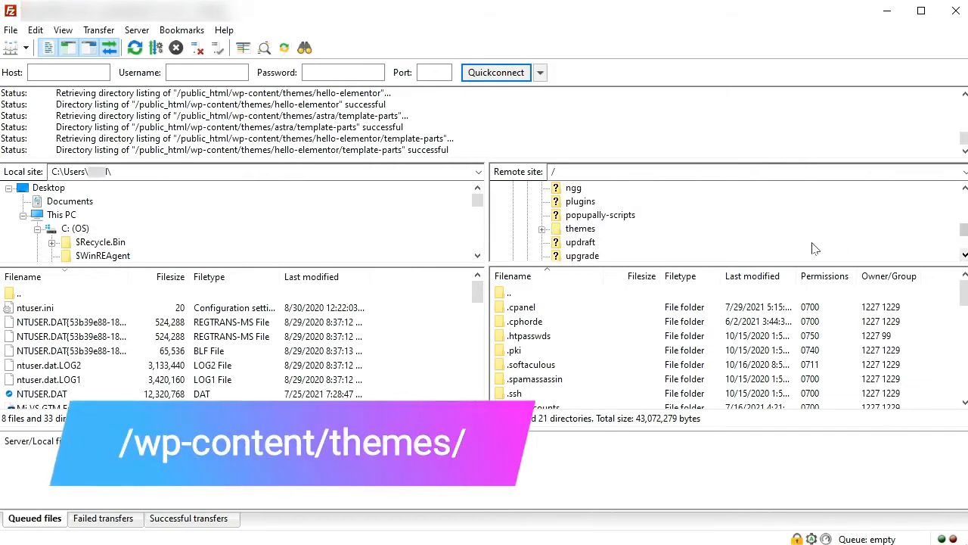
click(542, 229)
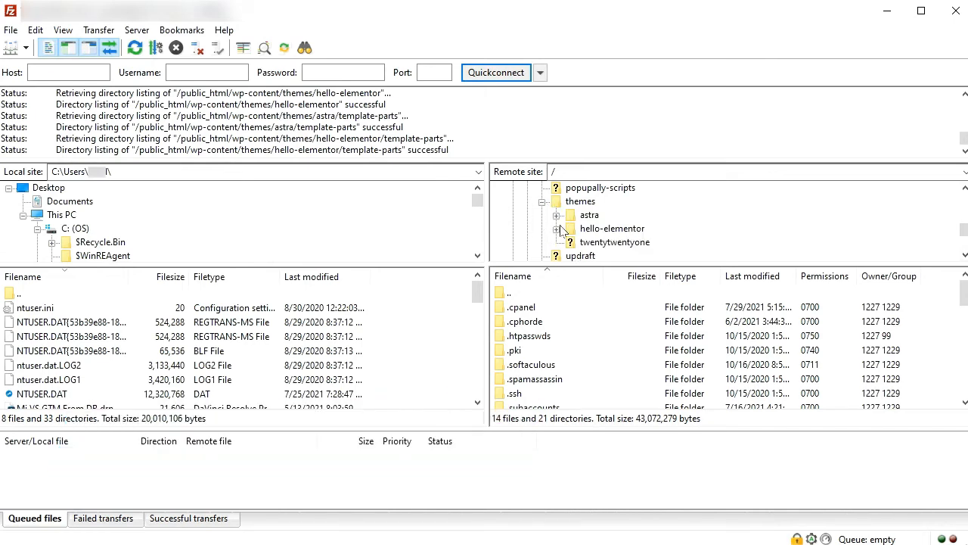
click(557, 215)
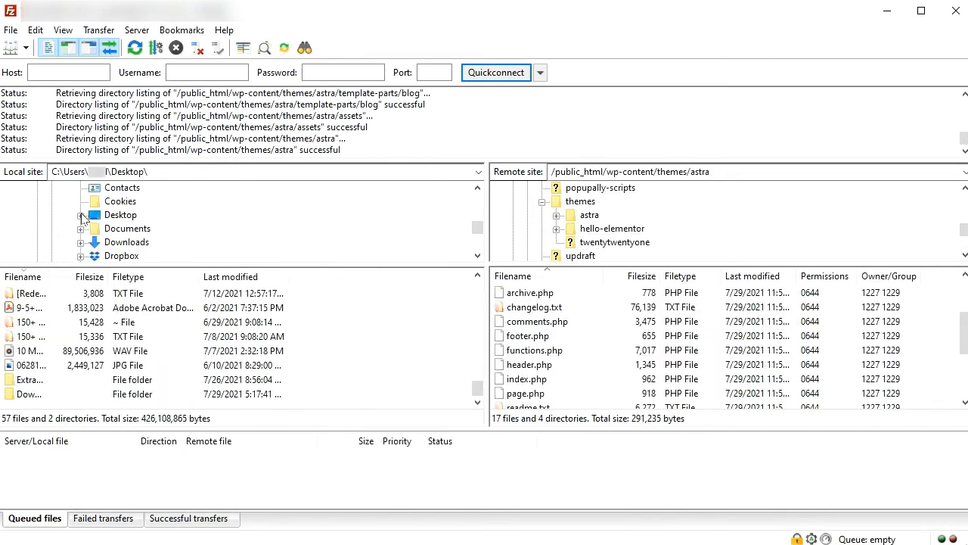
Open the local Downloads Folder on the Desktop and upload custompageT1.php to the remote astra theme folder
click(81, 216)
click(137, 231)
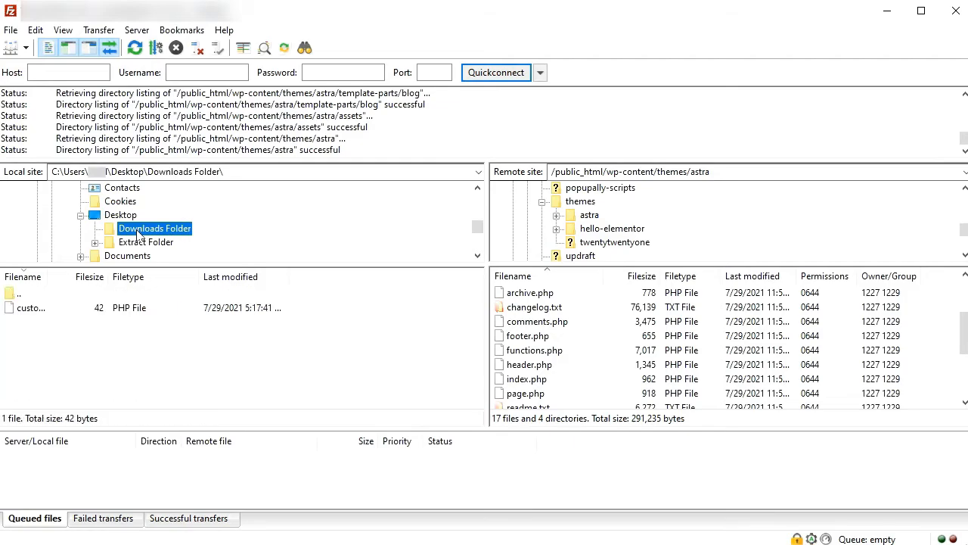
click(68, 310)
double_click(68, 310)
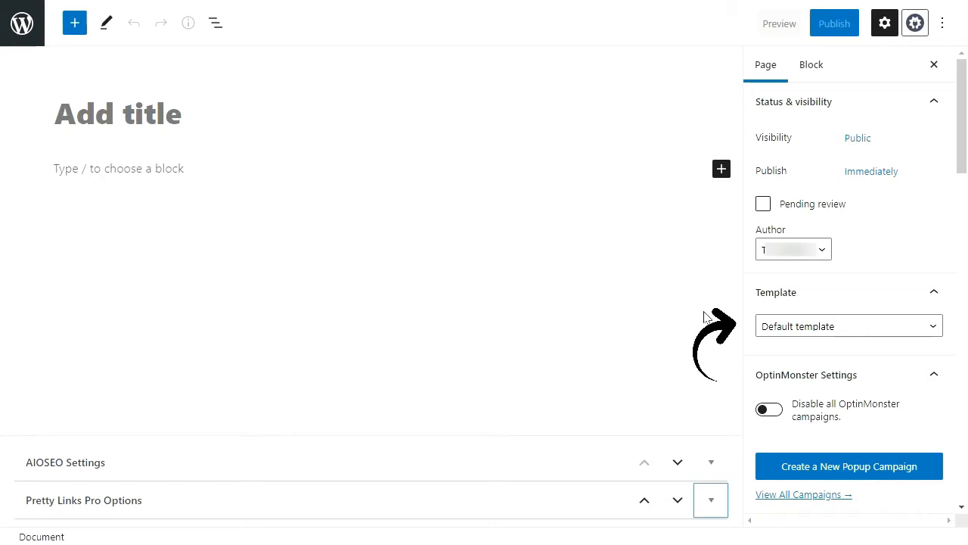
Assign the CustomPageT1 template to the new WordPress page, title it "Custom Template", and preview it in a new tab
click(782, 326)
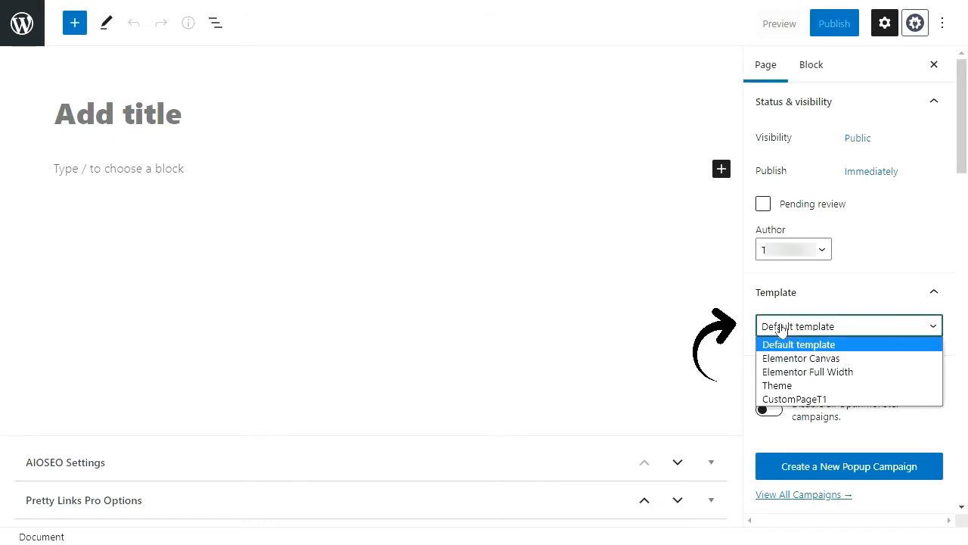
click(800, 398)
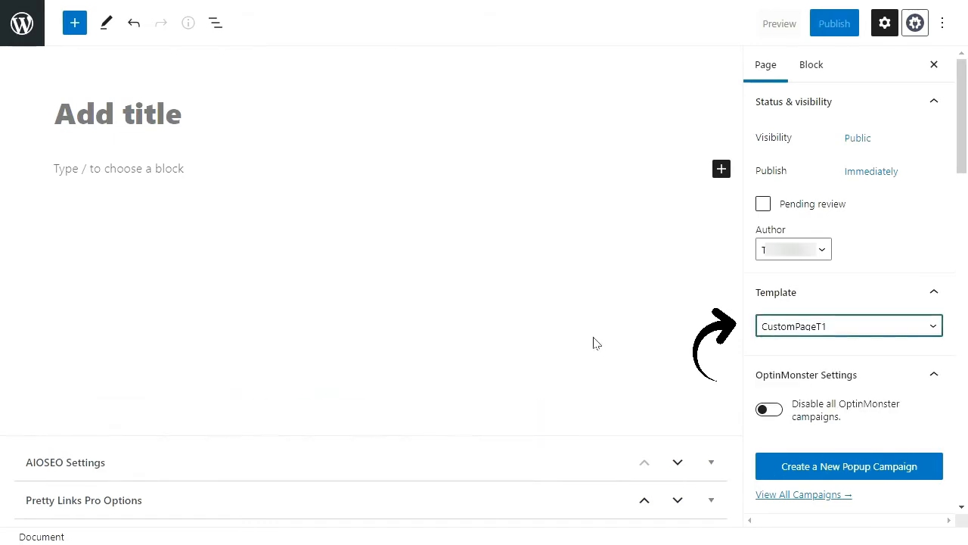
text(Custom Template)
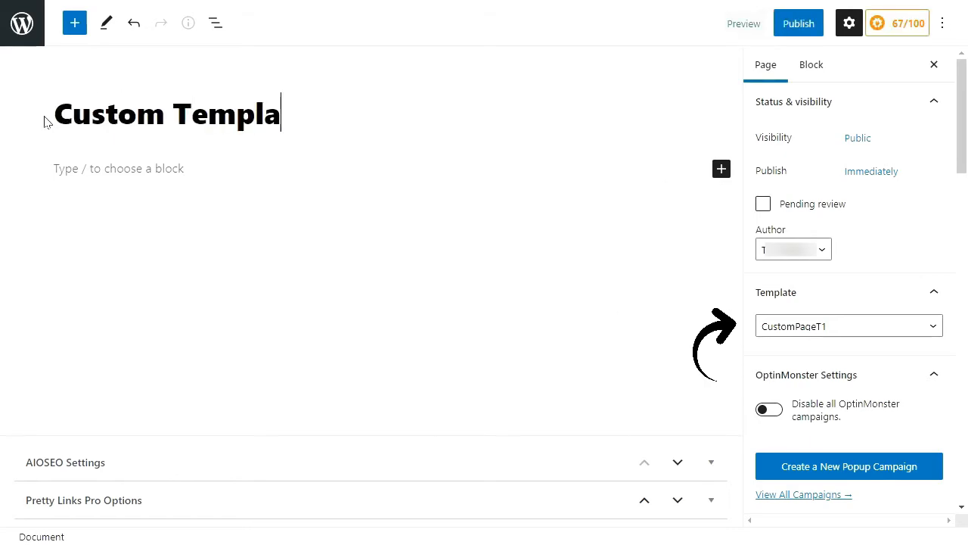
click(536, 170)
click(739, 24)
click(668, 165)
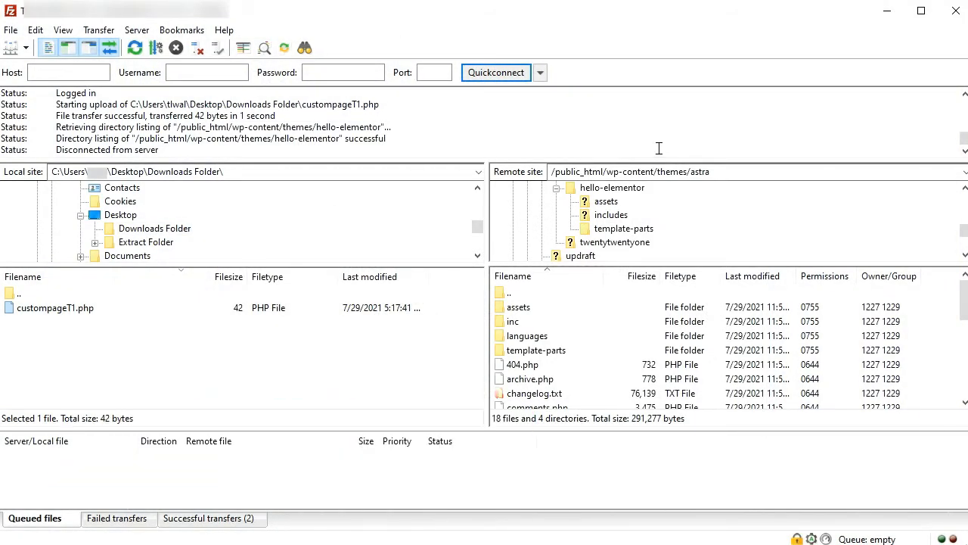
In FileZilla, download page.php from the remote astra theme folder to the local Downloads Folder
drag(964, 297, 964, 338)
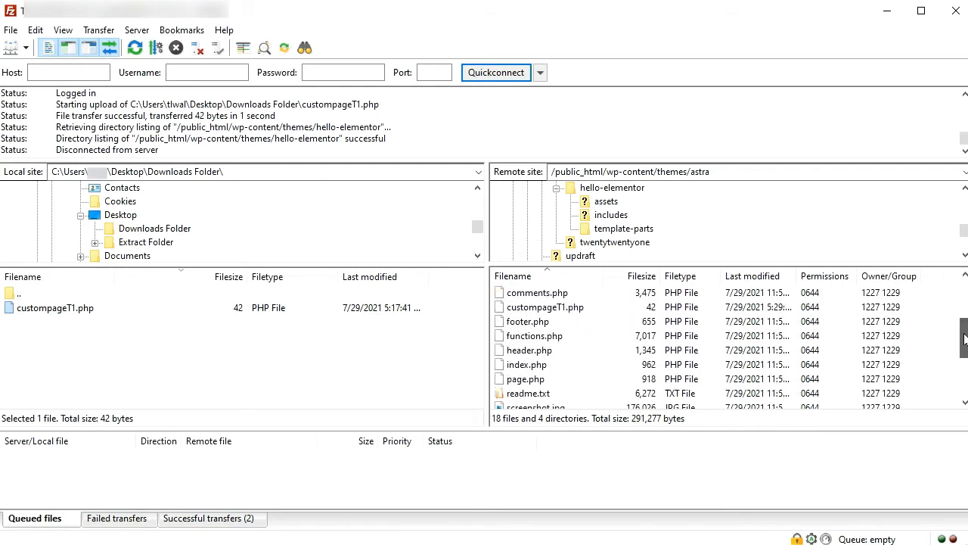
click(538, 384)
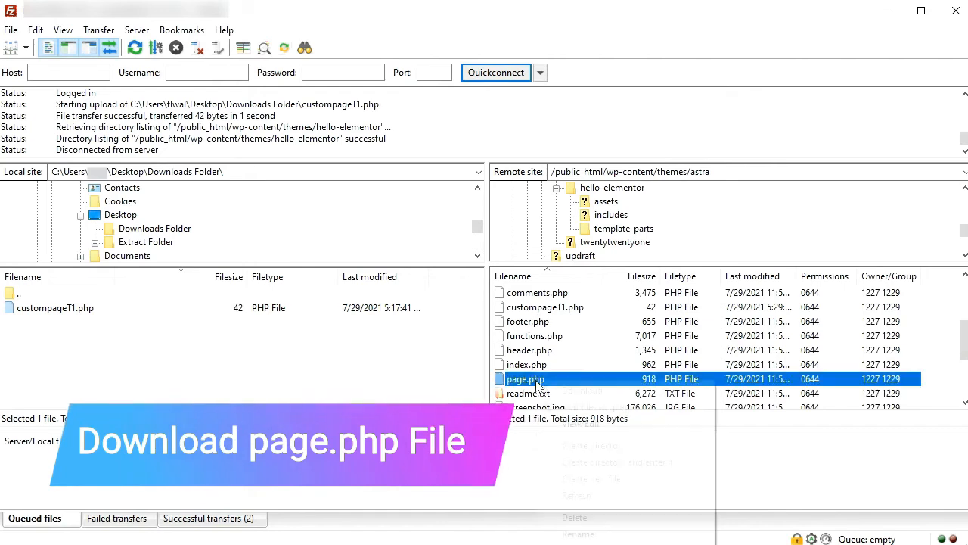
right_click(539, 384)
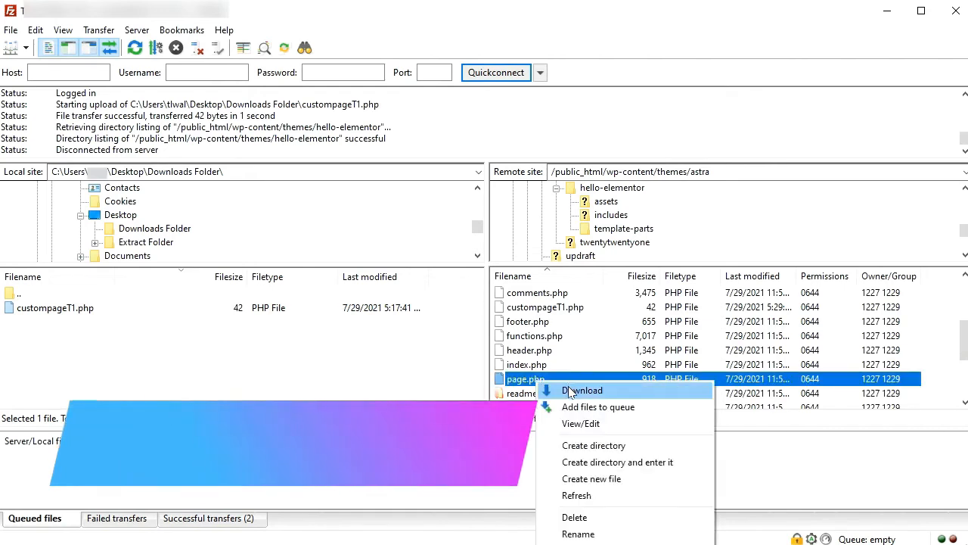
click(579, 390)
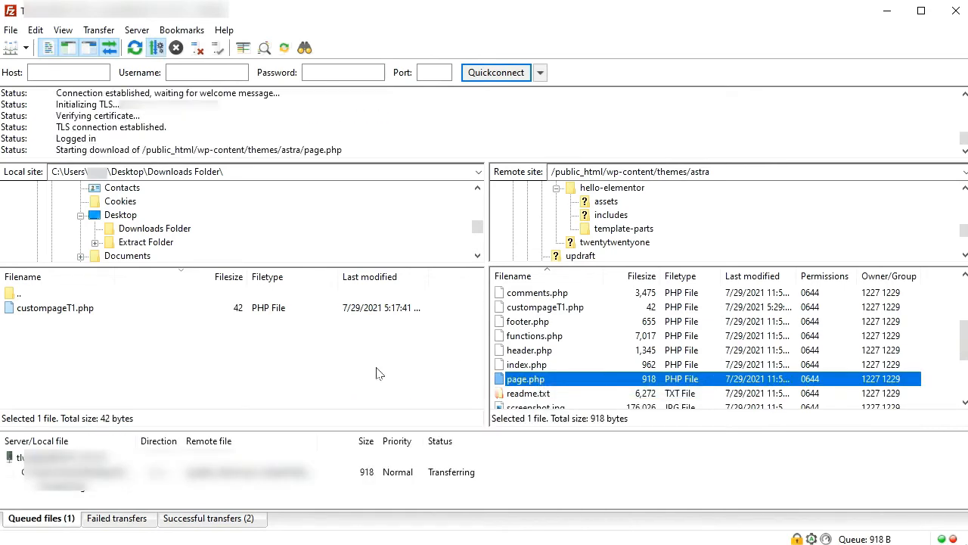
Open the downloaded page.php in Notepad and copy all the code below its header comment, through the get_footer line
right_click(21, 312)
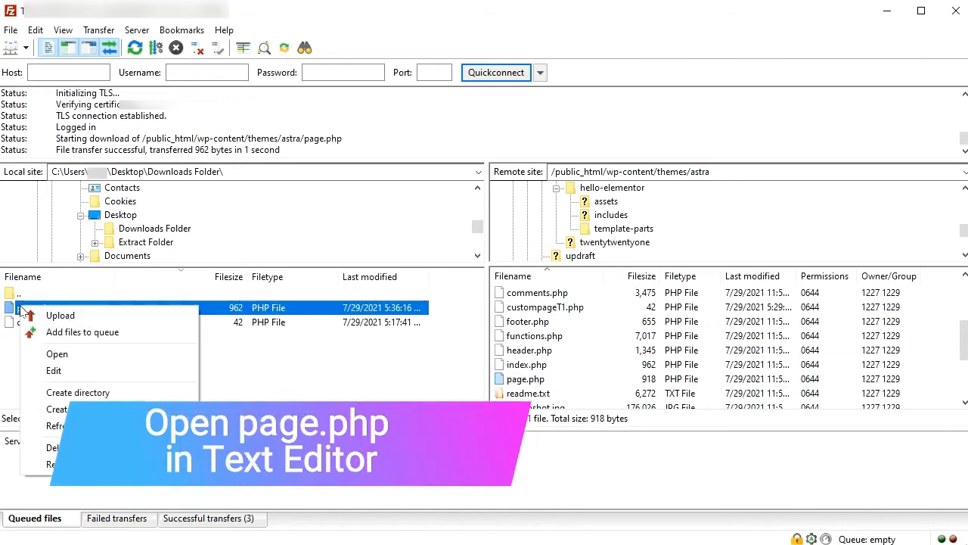
click(56, 354)
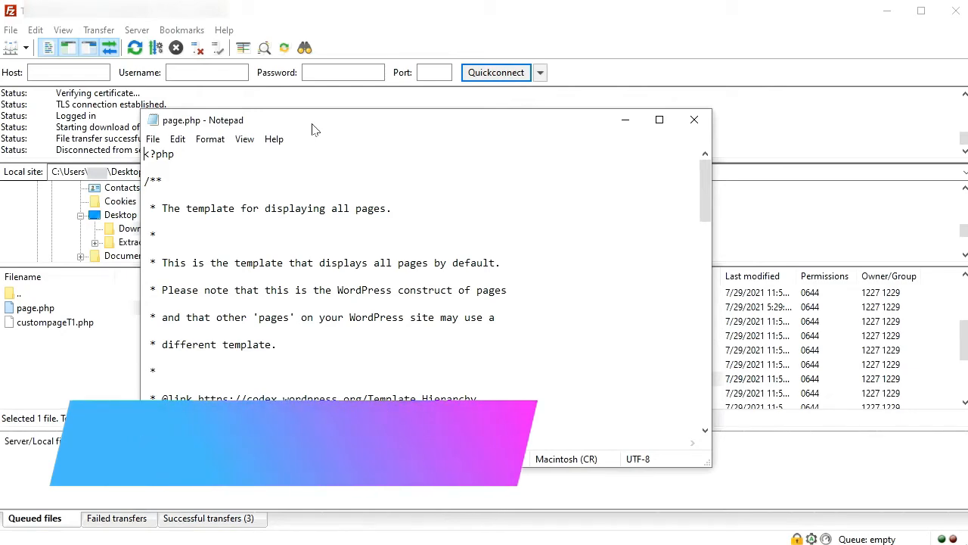
key(Down)
key(Down)
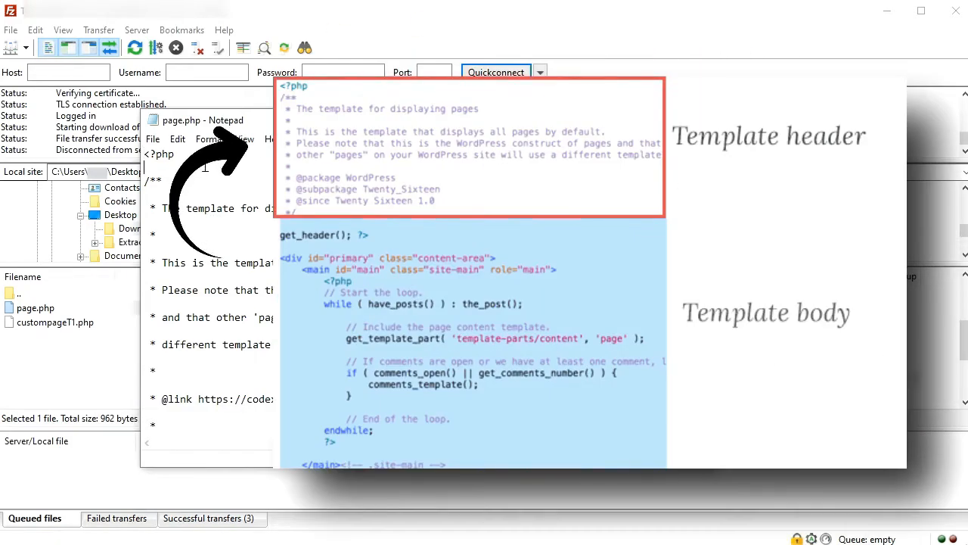
scroll(227, 378, down, 6)
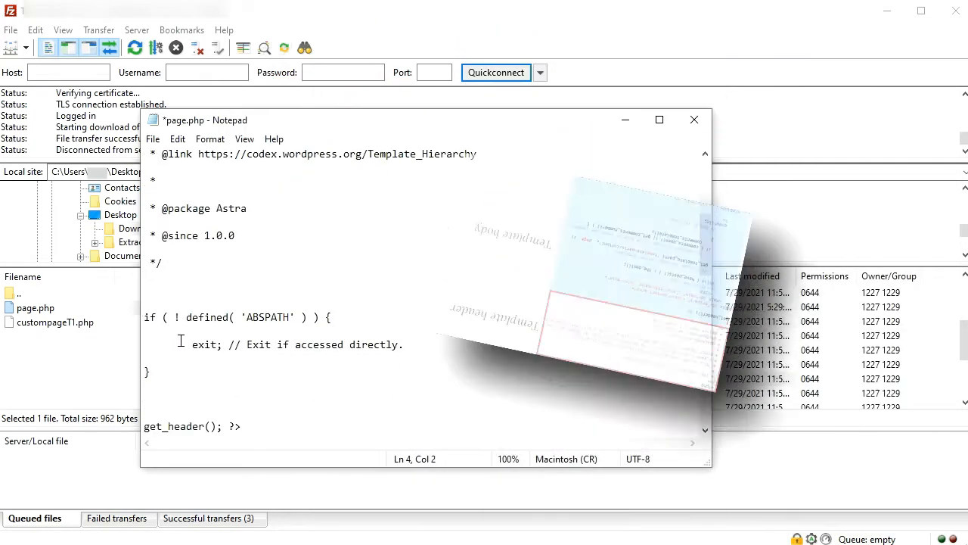
click(147, 293)
drag(147, 293, 310, 462)
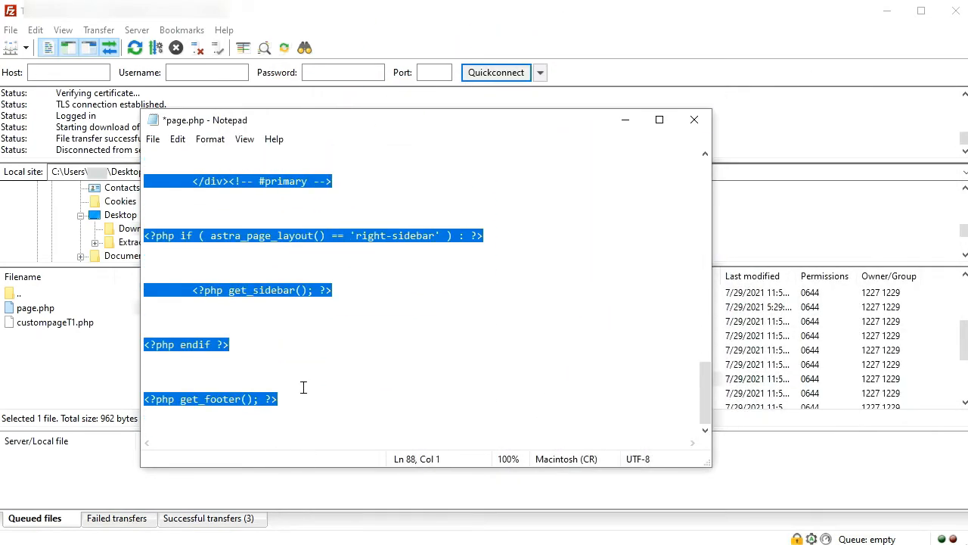
right_click(244, 394)
click(294, 441)
Place the copied page.php code in custompageT1.php in Notepad, save the file and close it
key(alt+Tab)
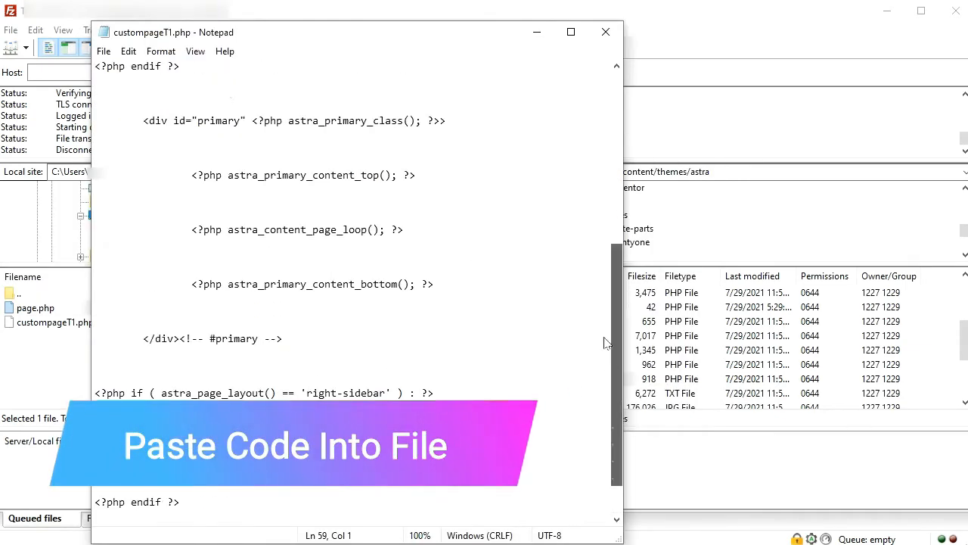
drag(605, 343, 613, 445)
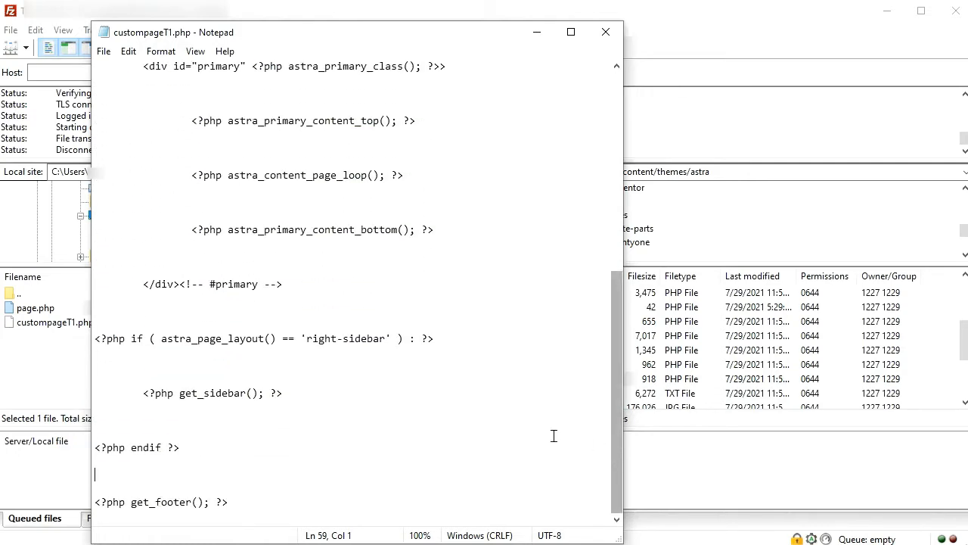
click(104, 50)
click(130, 116)
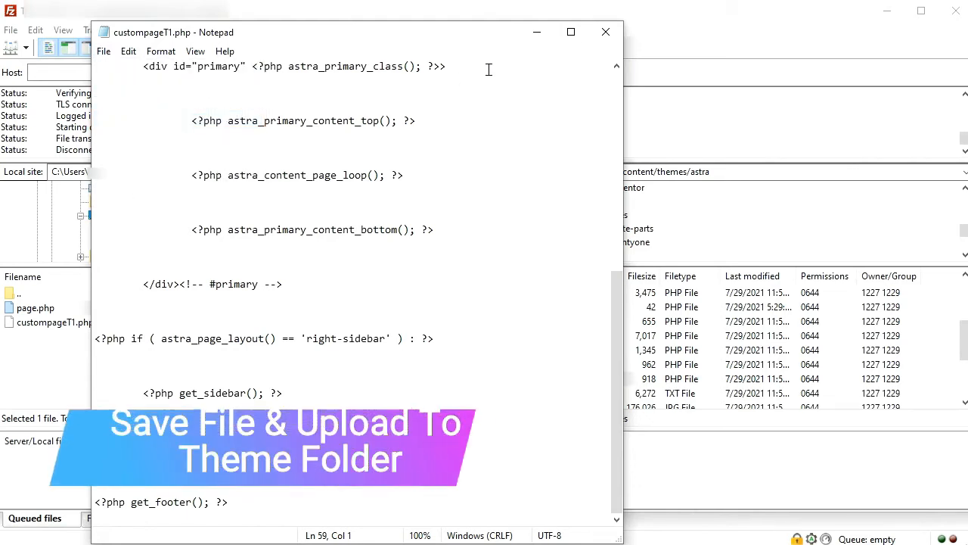
click(606, 32)
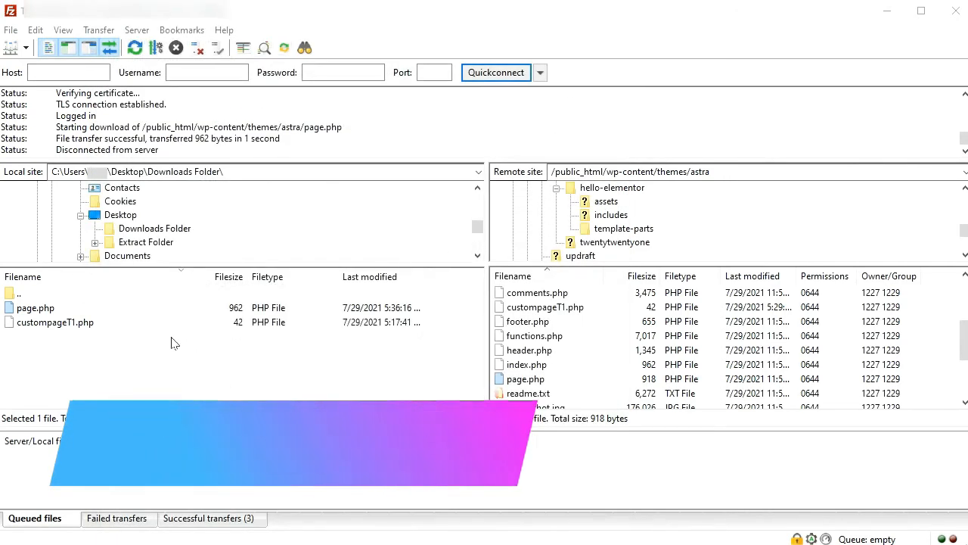
Upload the updated custompageT1.php to the remote astra theme folder, overwriting the existing file
click(113, 355)
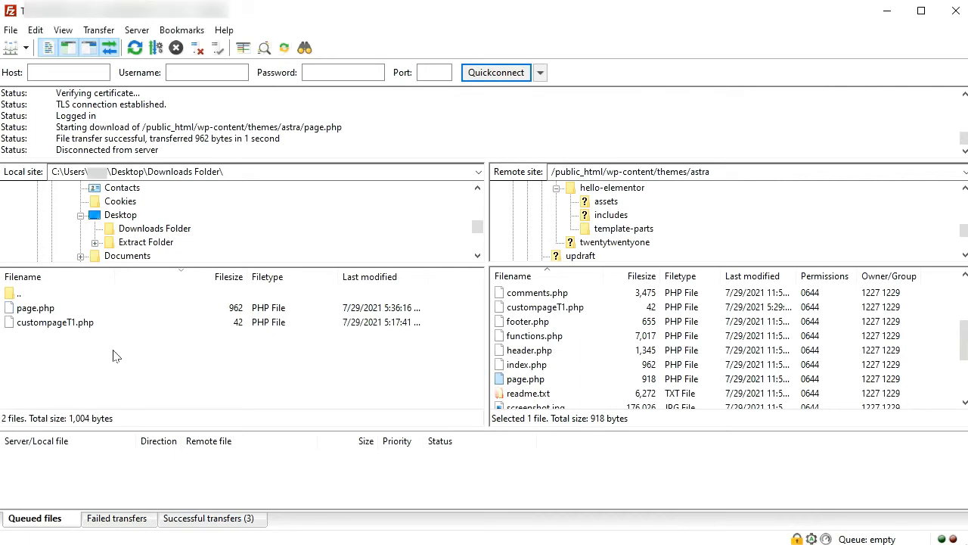
double_click(54, 322)
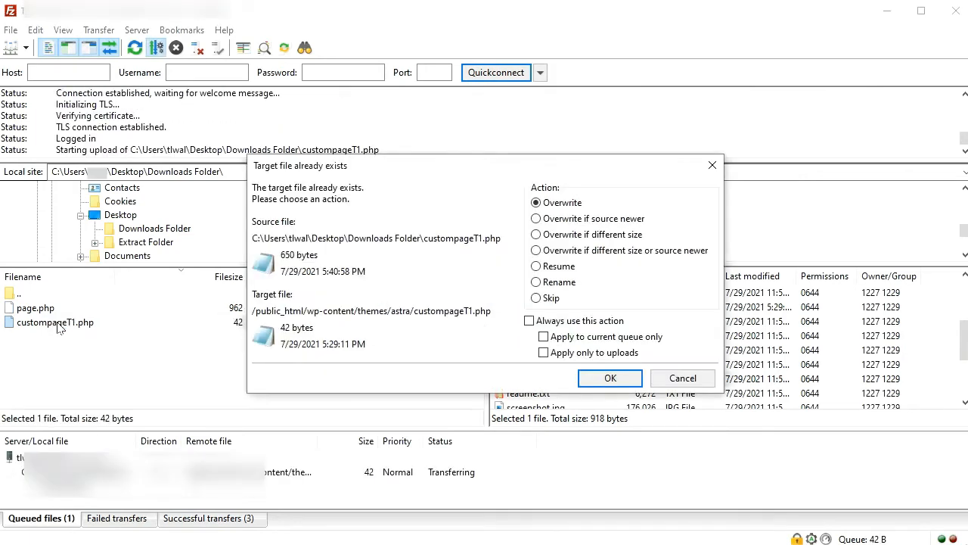
click(605, 379)
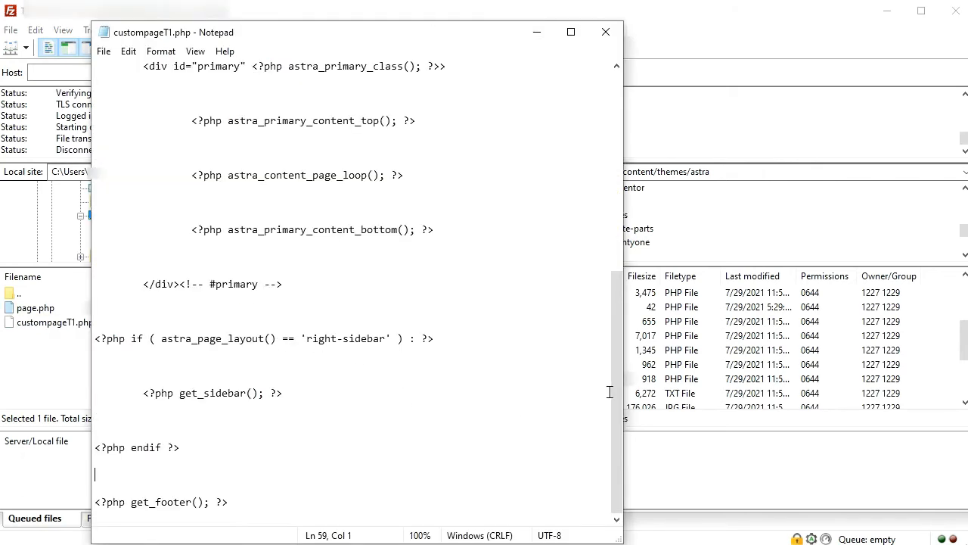
drag(614, 391, 583, 158)
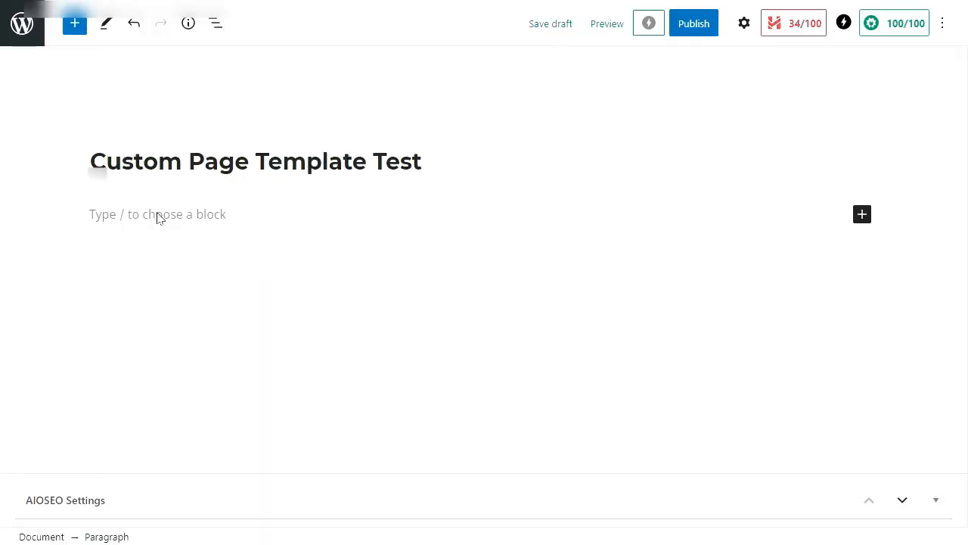
Add a paragraph of sample text starting "Lorem ipsum dolor sit amet, consectetur adipiscing elit" to the Custom Page Template Test page
click(158, 216)
text(Lore)
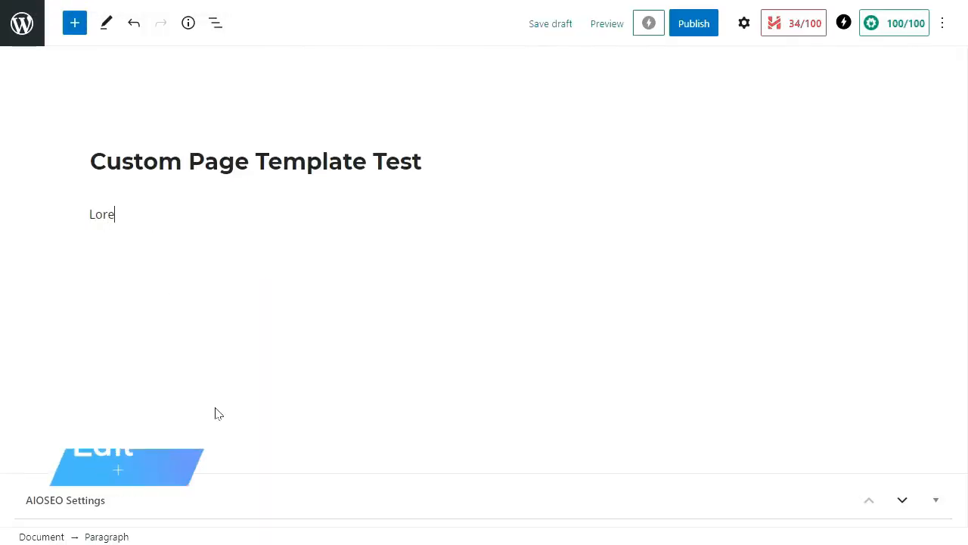
text(m ipsum dolor sit amet, consectetur adip)
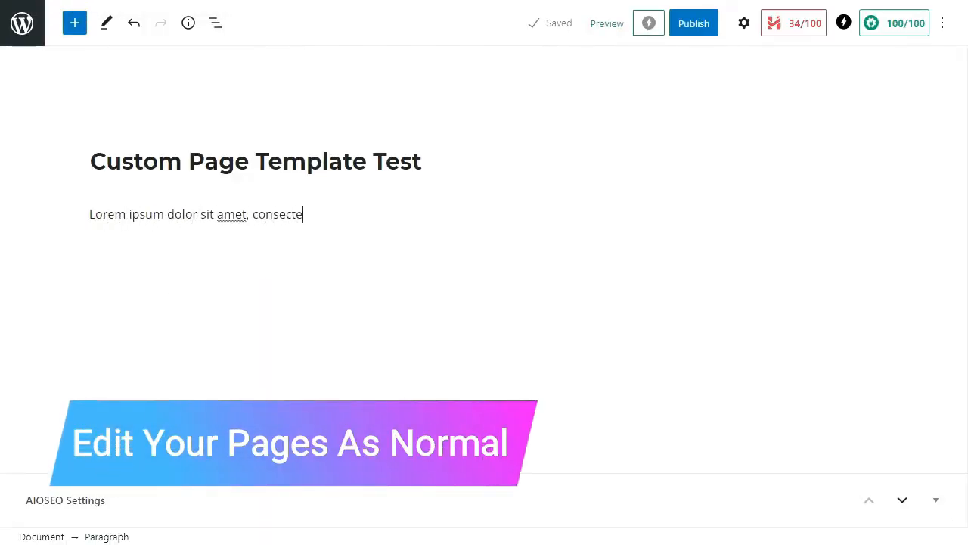
text(iscing elit, sed do eiusmod temp)
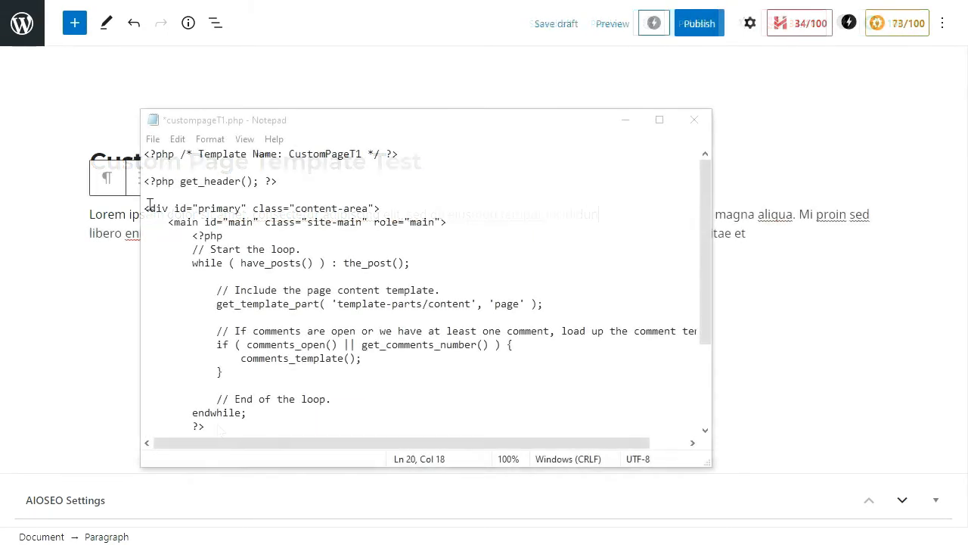
Delete all the code below the Template Name line in custompageT1.php in Notepad
drag(145, 183, 270, 515)
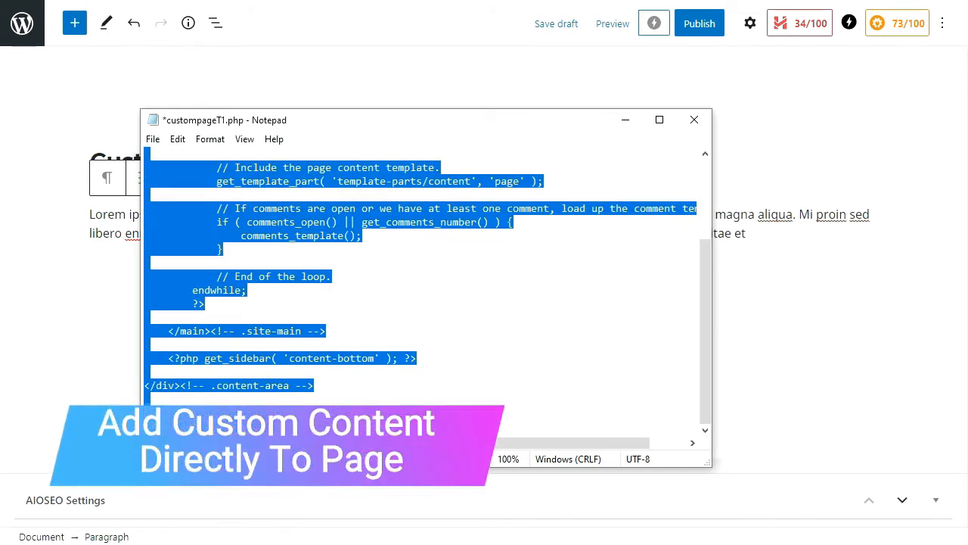
key(Delete)
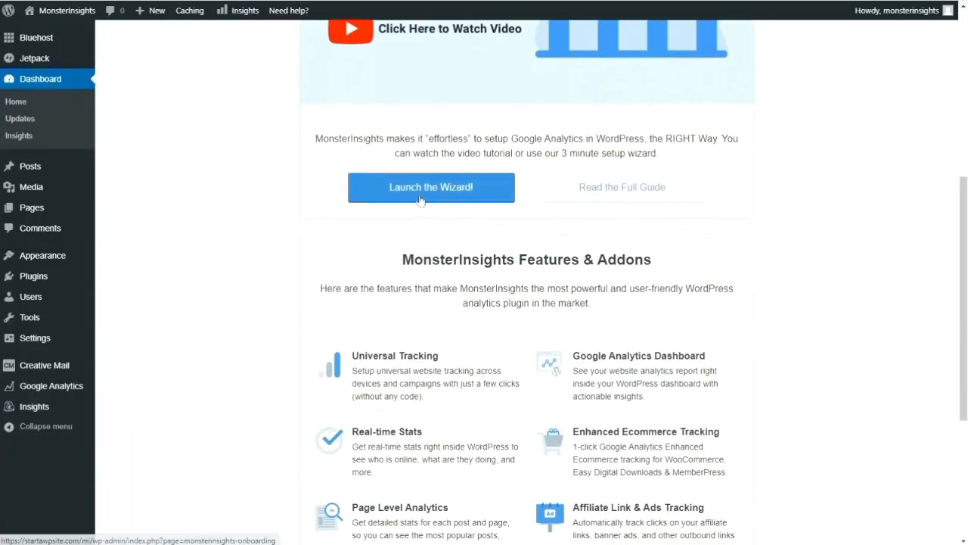
Launch the MonsterInsights setup wizard, choose Ecommerce as the website category, and continue to the recommended addons
click(422, 197)
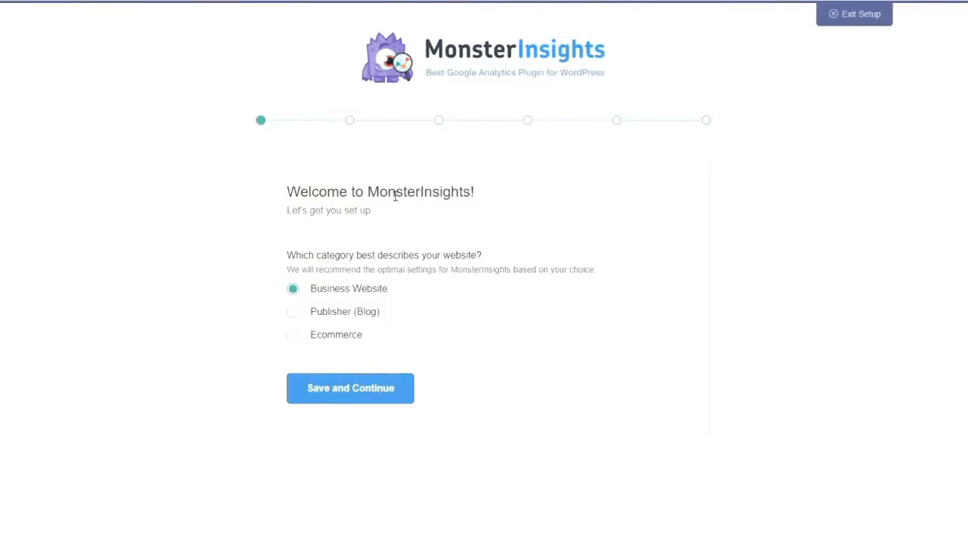
click(339, 337)
click(346, 391)
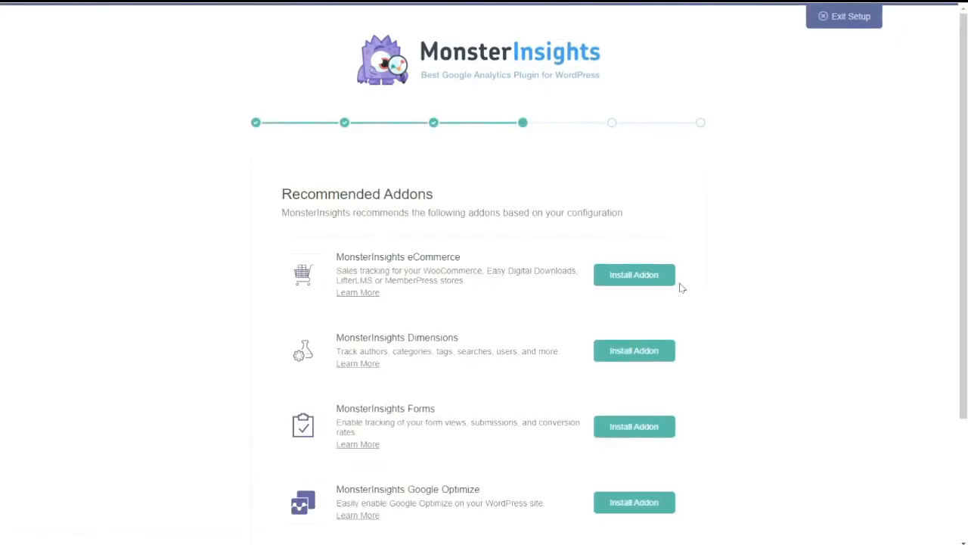
scroll(722, 291, down, 2)
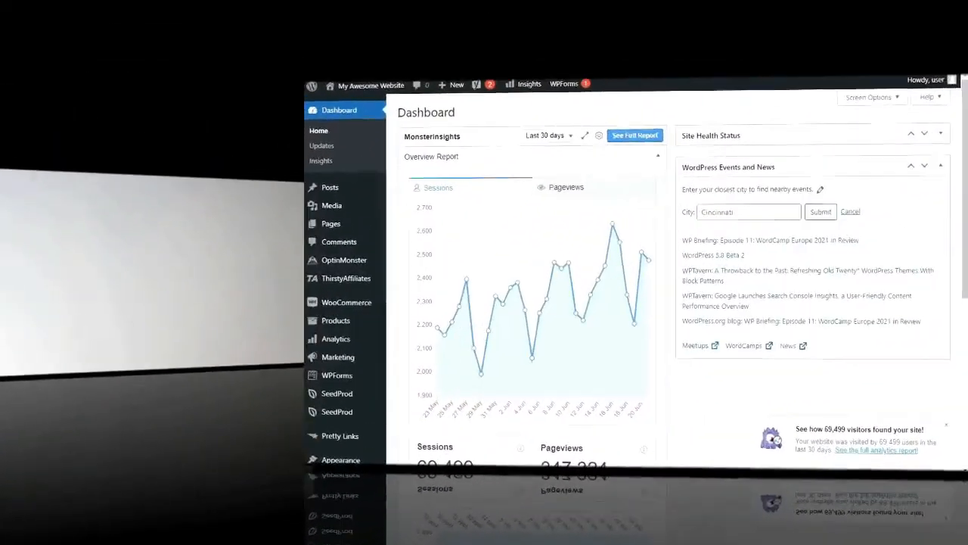
Review the MonsterInsights overview data on the dashboard, then examine the Publishers report's top landing pages
scroll(727, 280, down, 4)
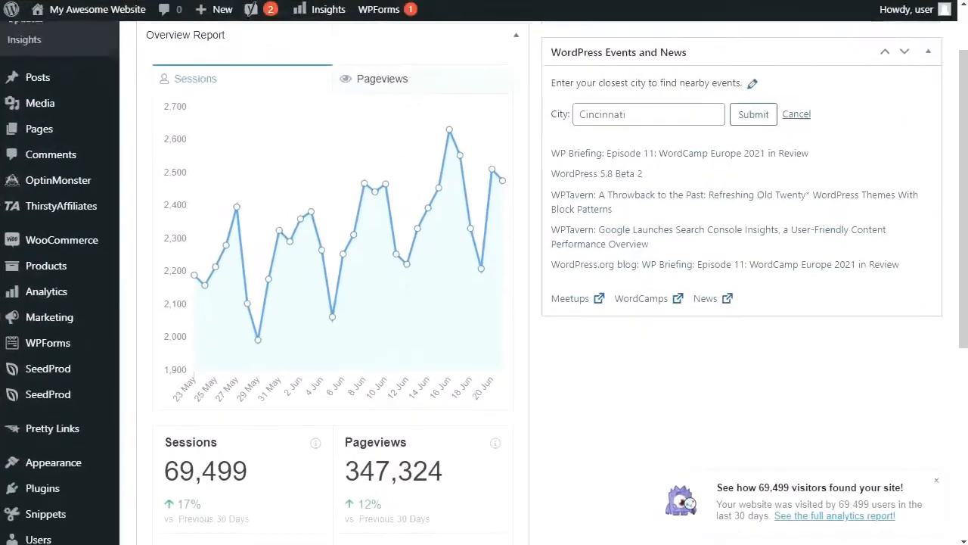
scroll(484, 280, down, 2)
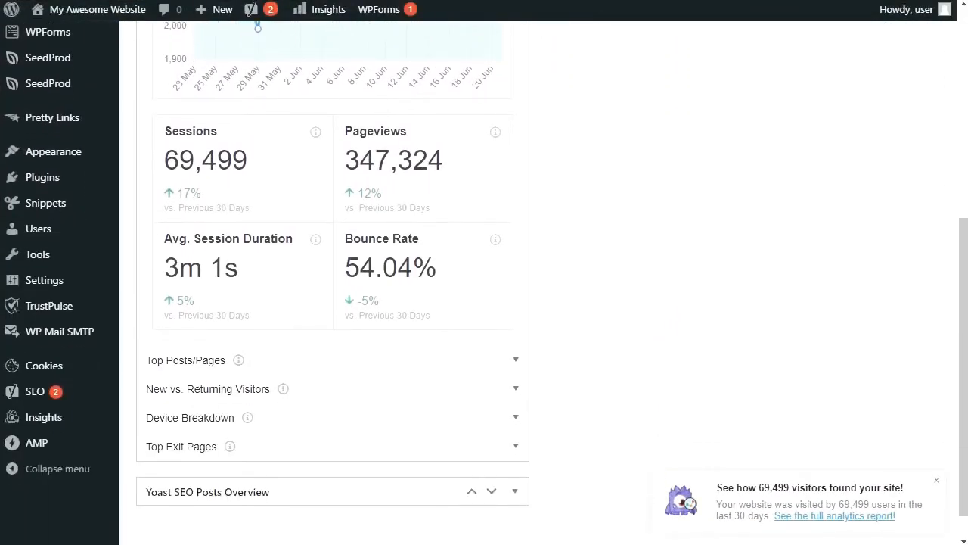
mouse_move(36, 423)
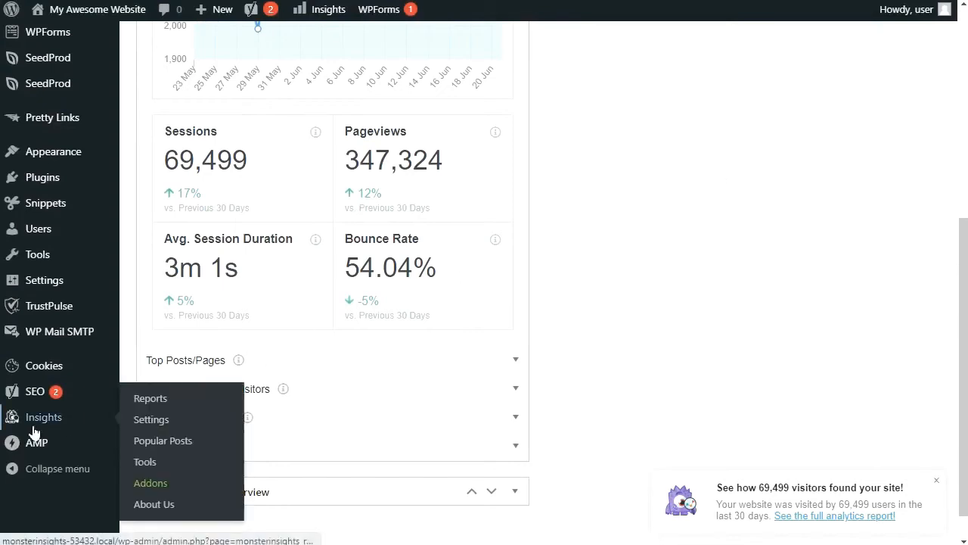
click(151, 401)
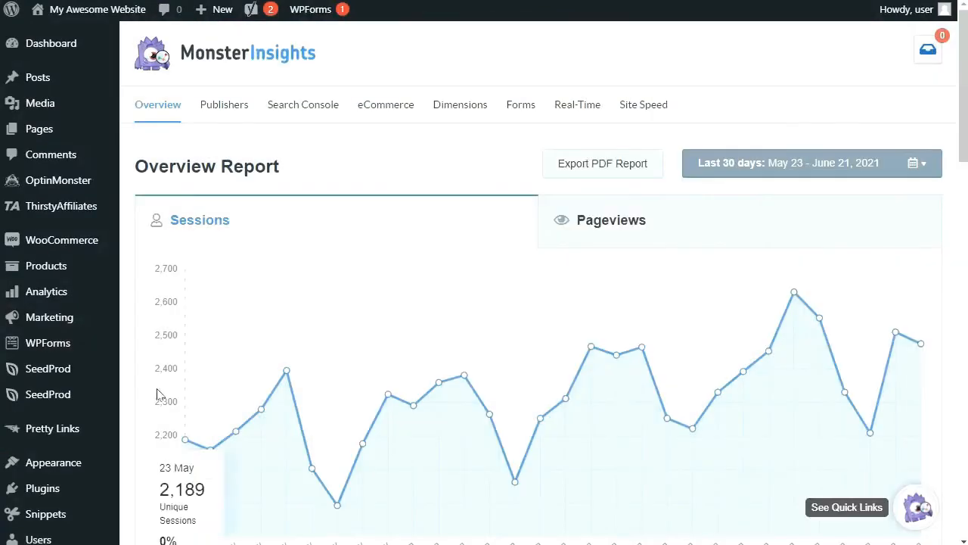
click(231, 113)
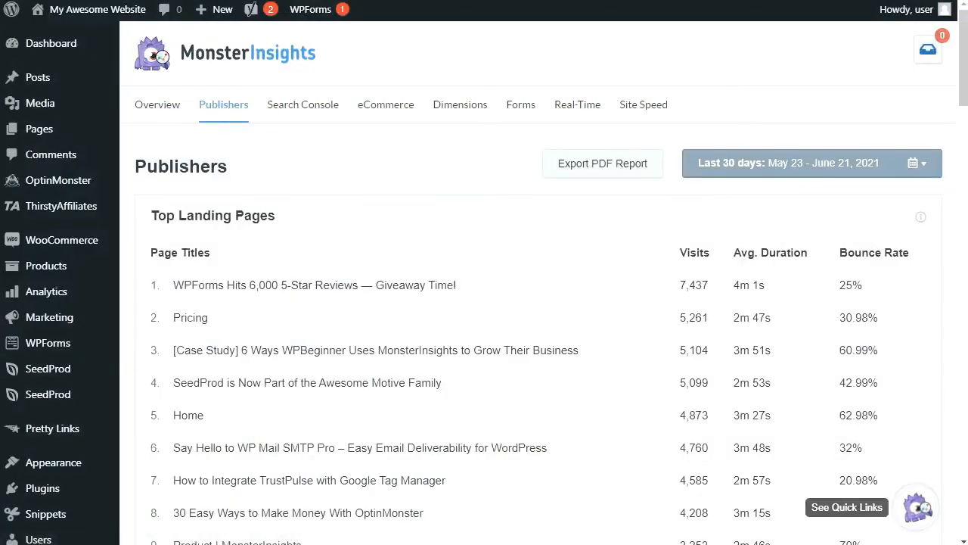
scroll(484, 302, down, 3)
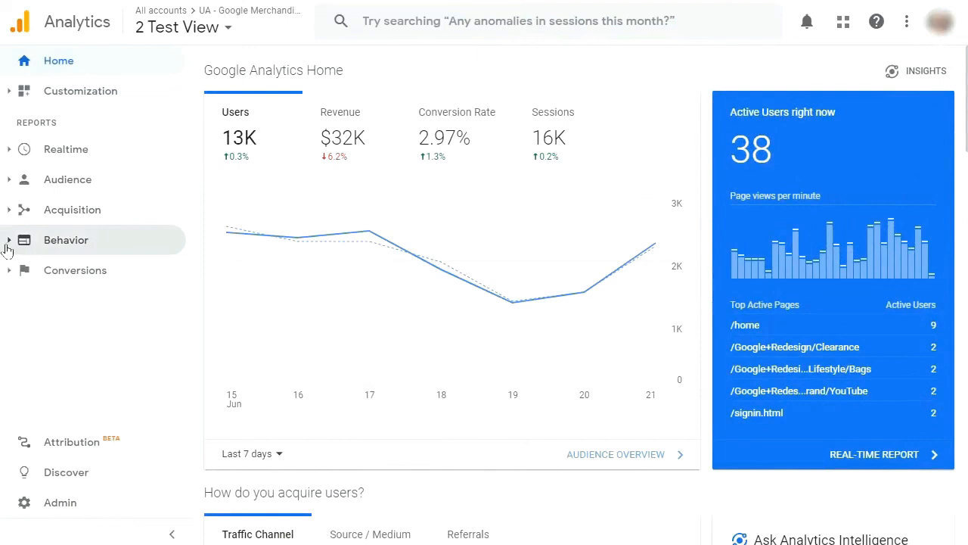
Switch to Google Analytics and examine the Landing Pages report in the Behavior section's Site Content
click(6, 250)
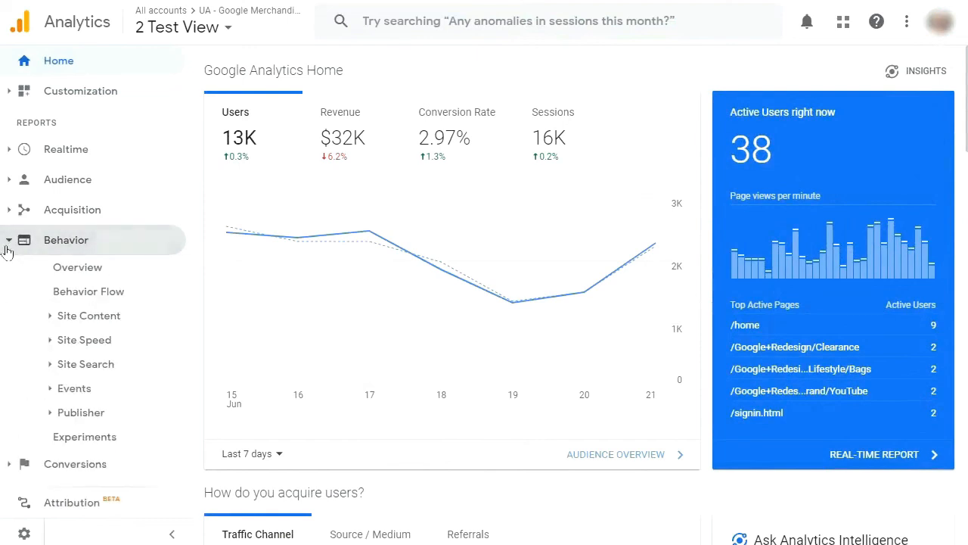
click(48, 318)
click(104, 389)
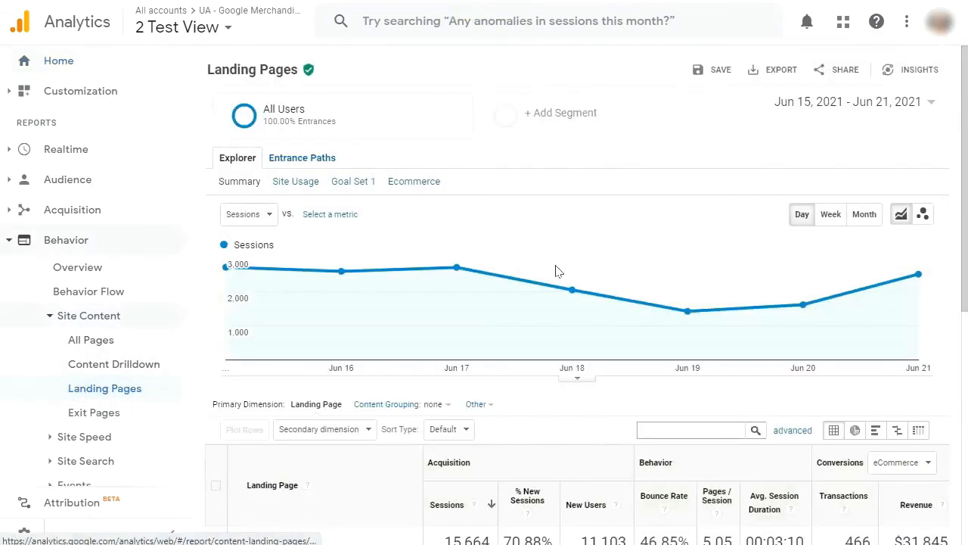
scroll(560, 272, down, 3)
scroll(575, 303, down, 2)
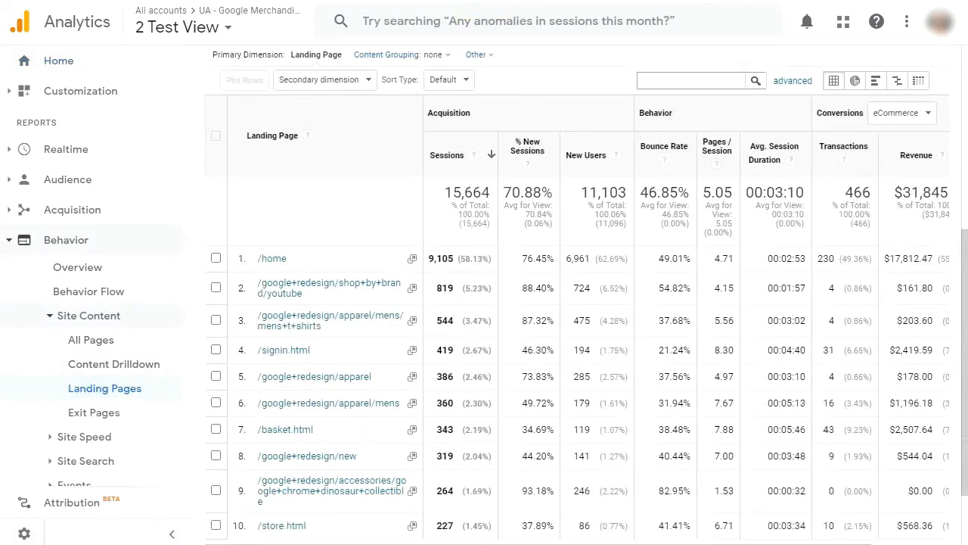